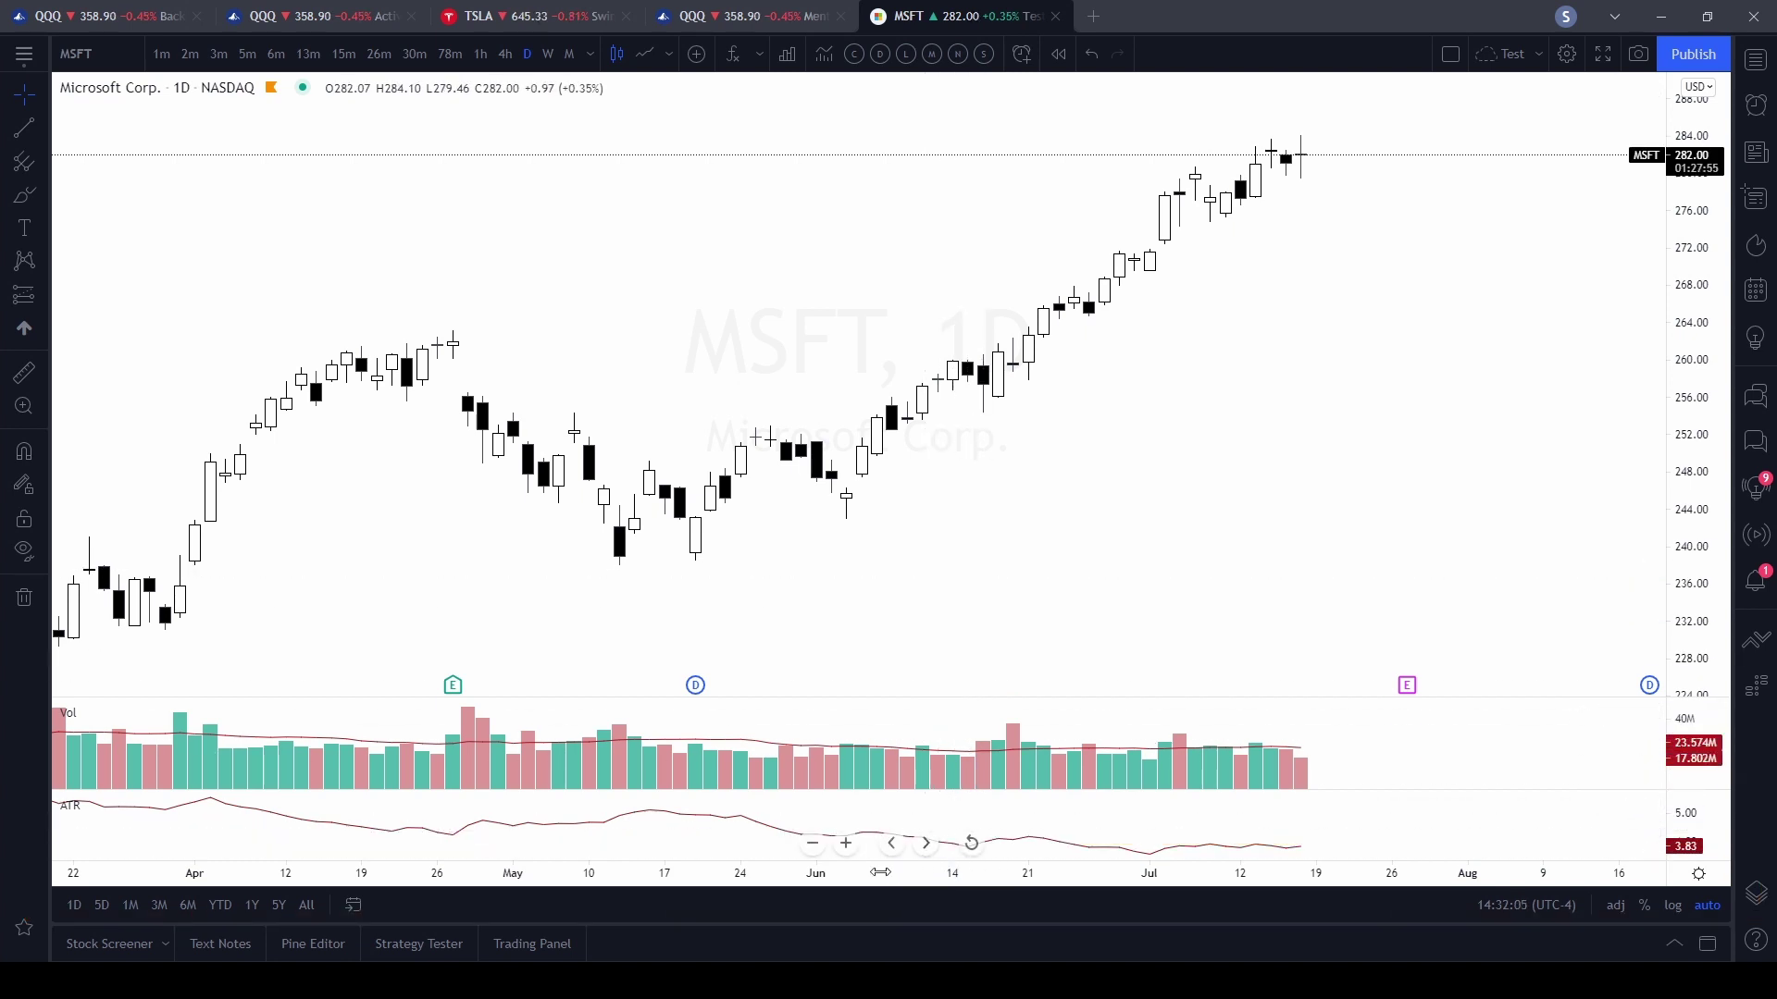
Step: Zoom the MSFT daily chart out to years of history, then back in to mid-May–mid-July 2021
mouse_move(882, 872)
mouse_down()
mouse_move(1536, 872)
mouse_move(910, 875)
mouse_up()
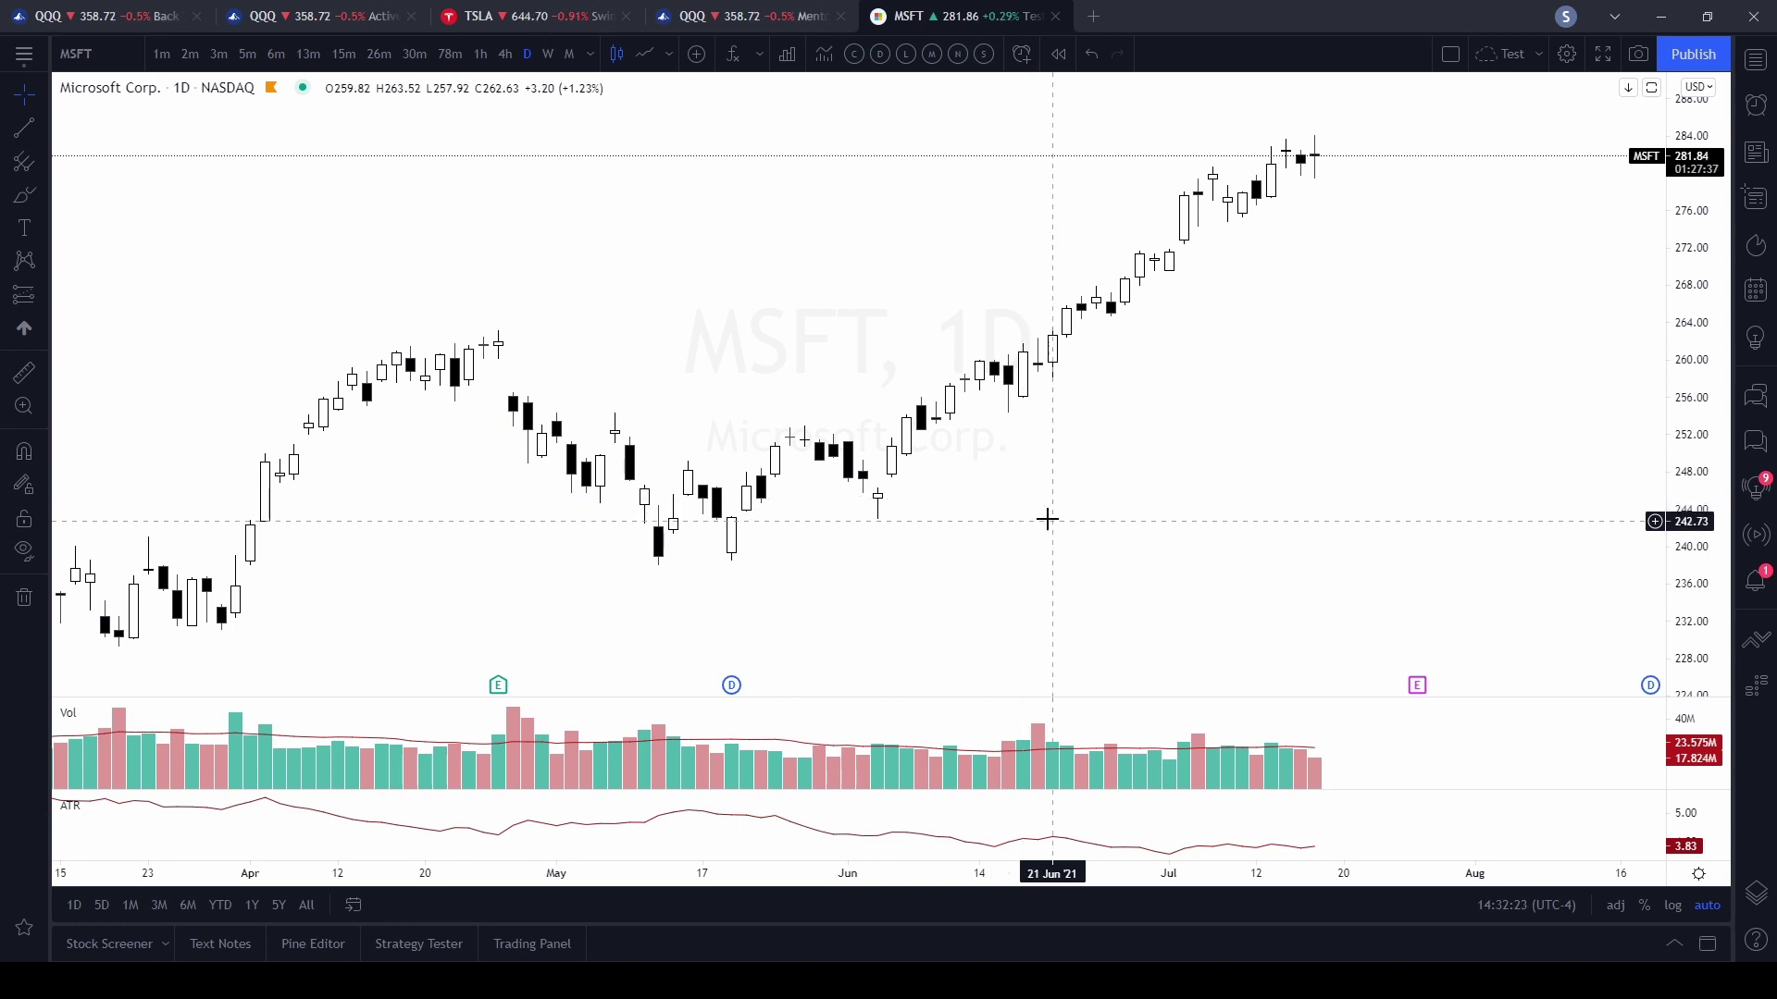
scroll(1046, 518, down, 10)
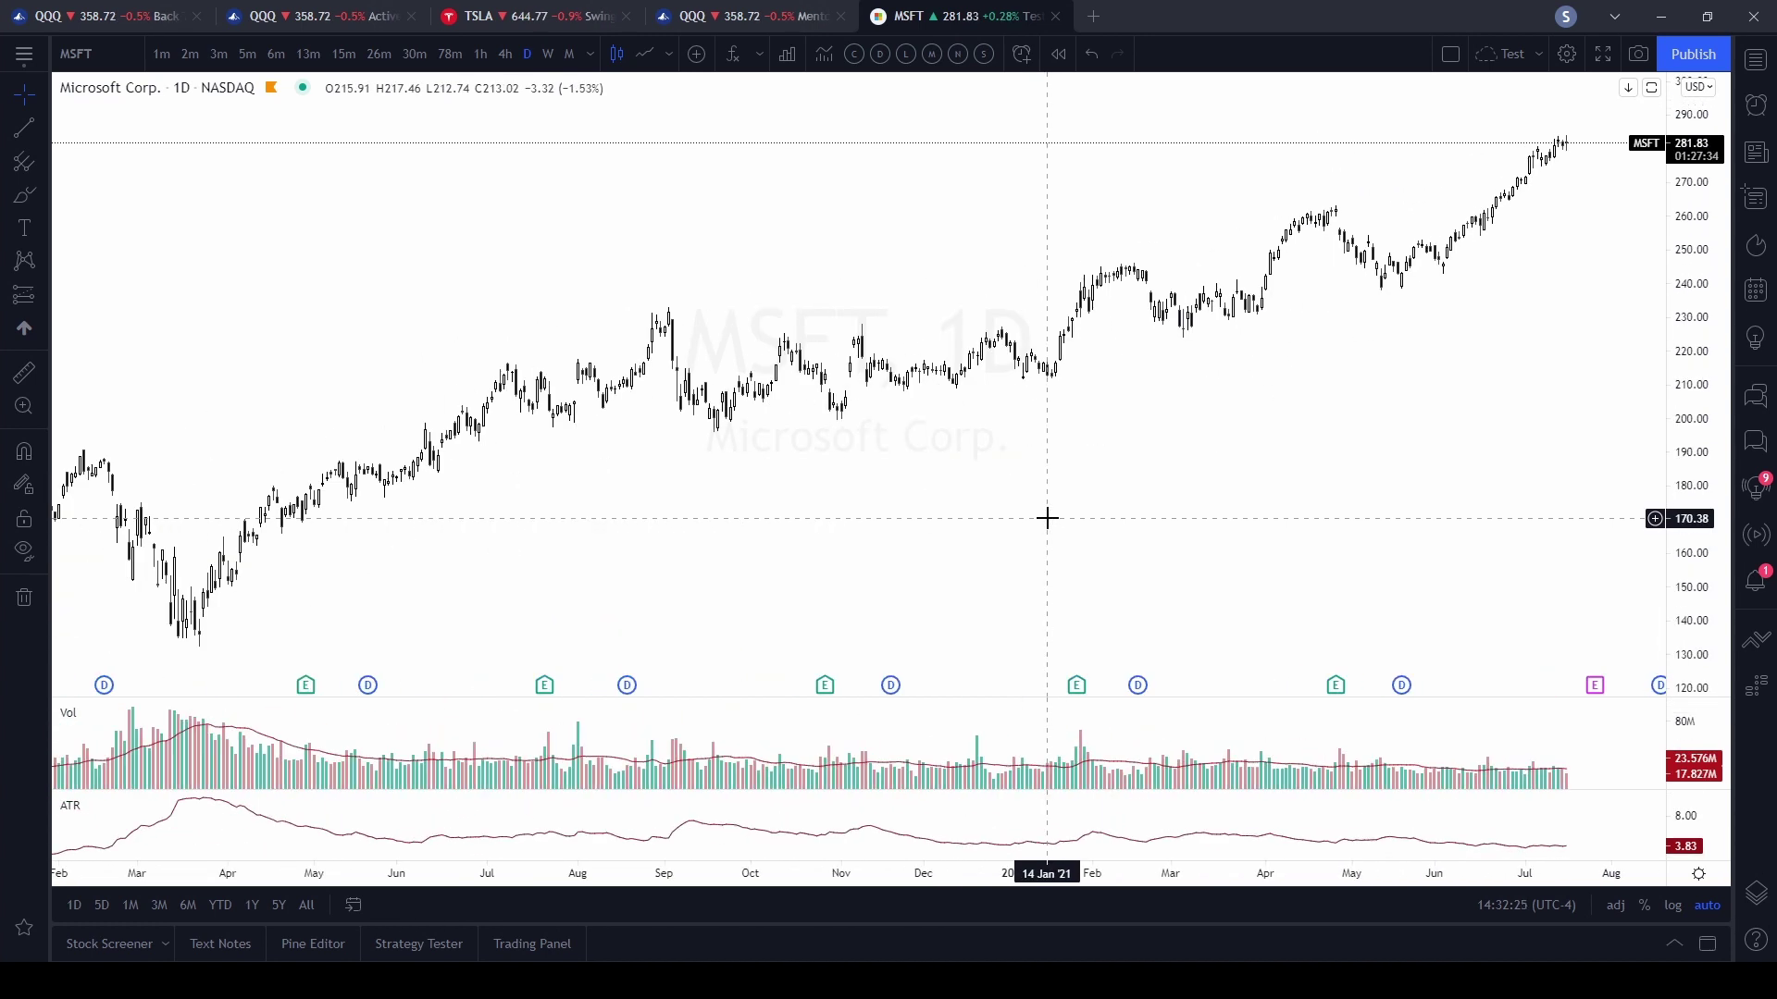
scroll(1046, 519, down, 6)
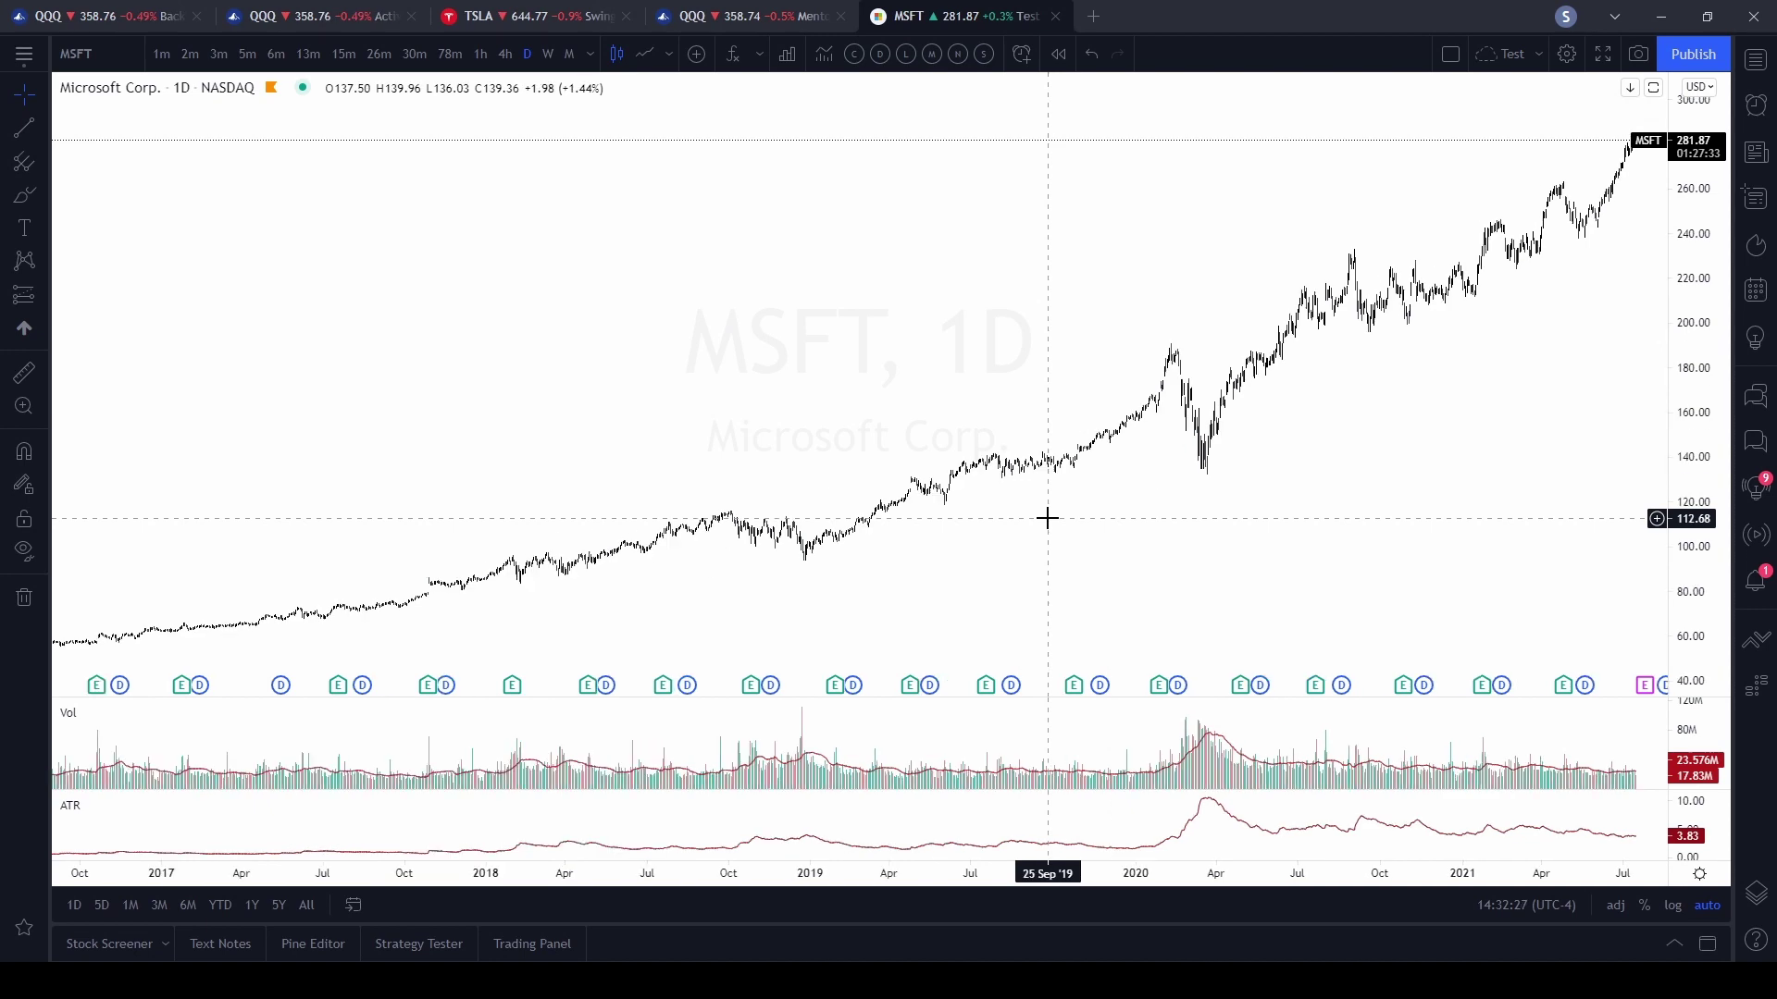
scroll(1046, 518, down, 3)
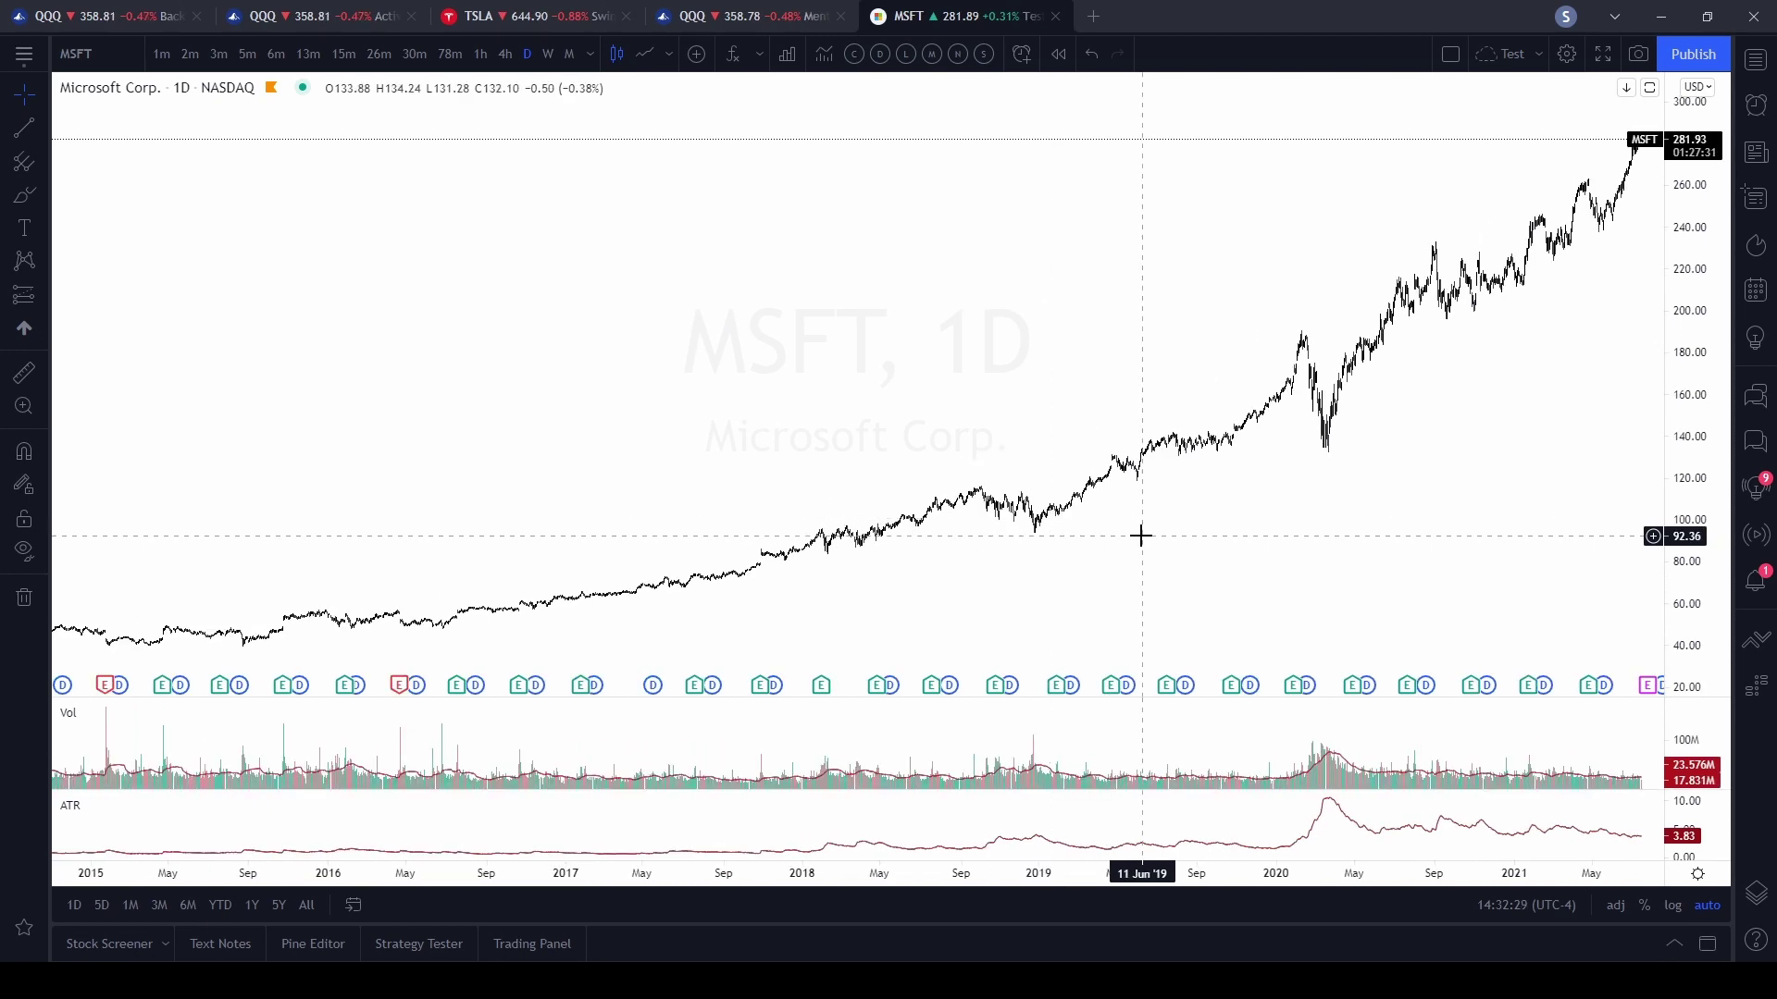
scroll(1134, 535, up, 20)
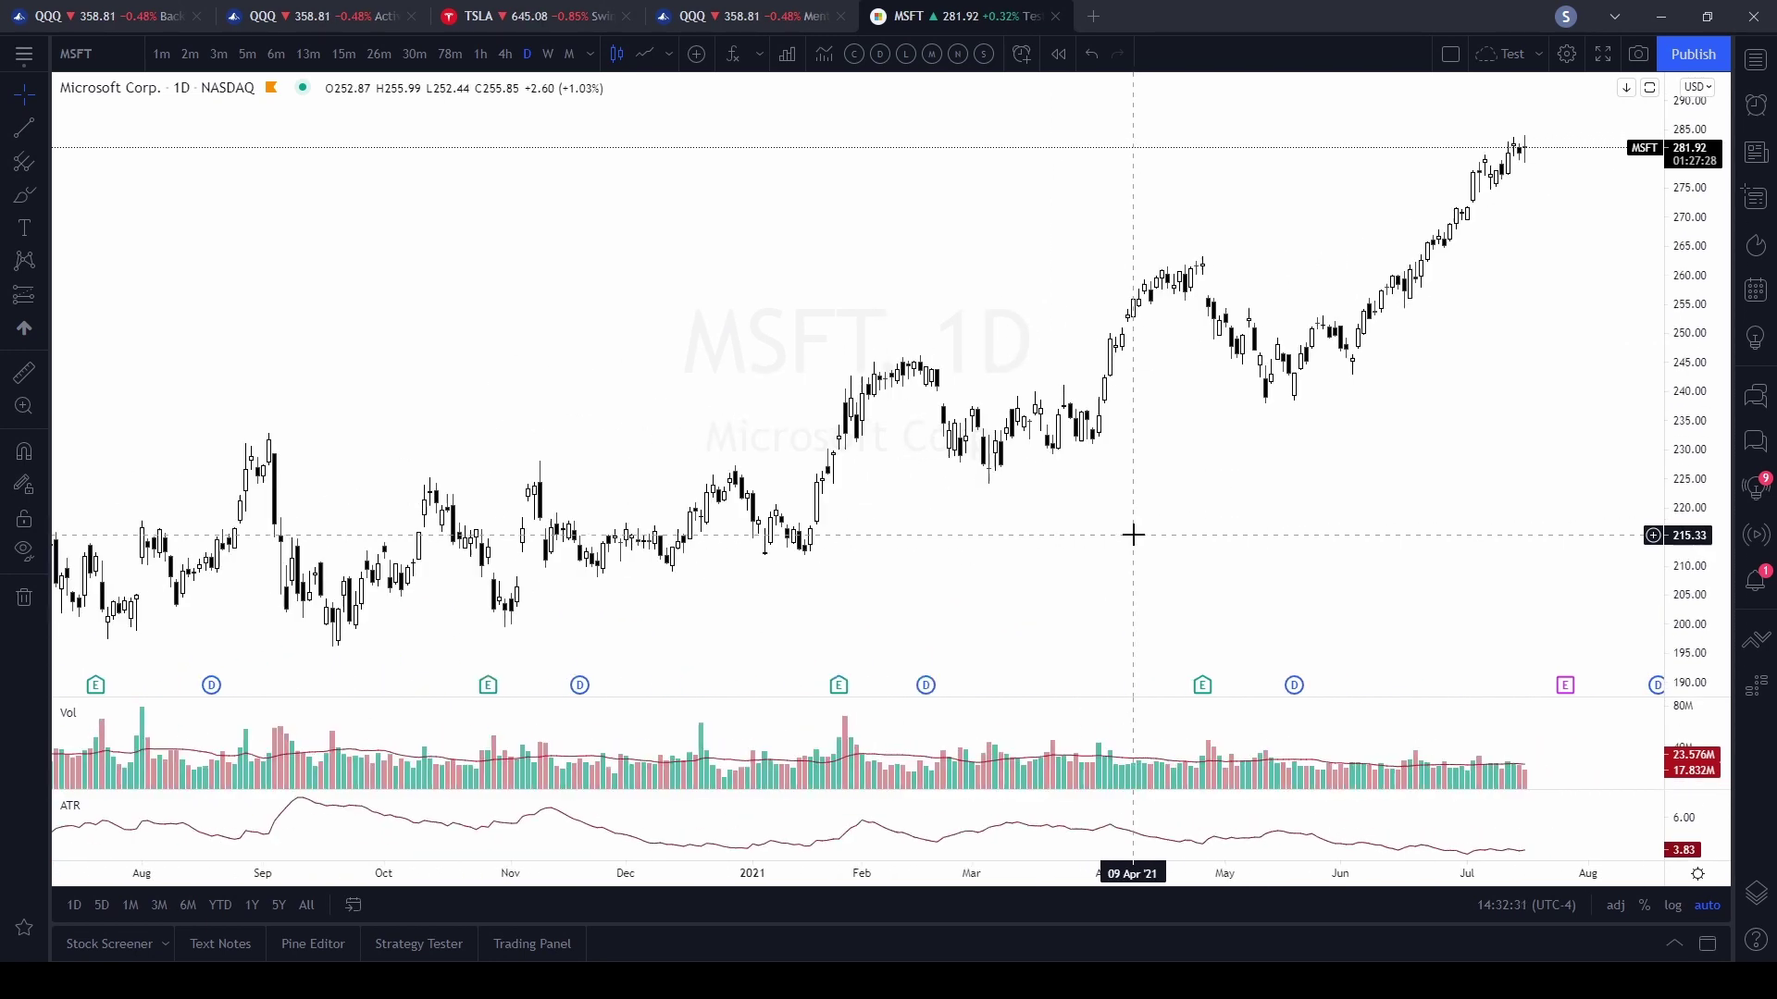
scroll(1132, 534, up, 3)
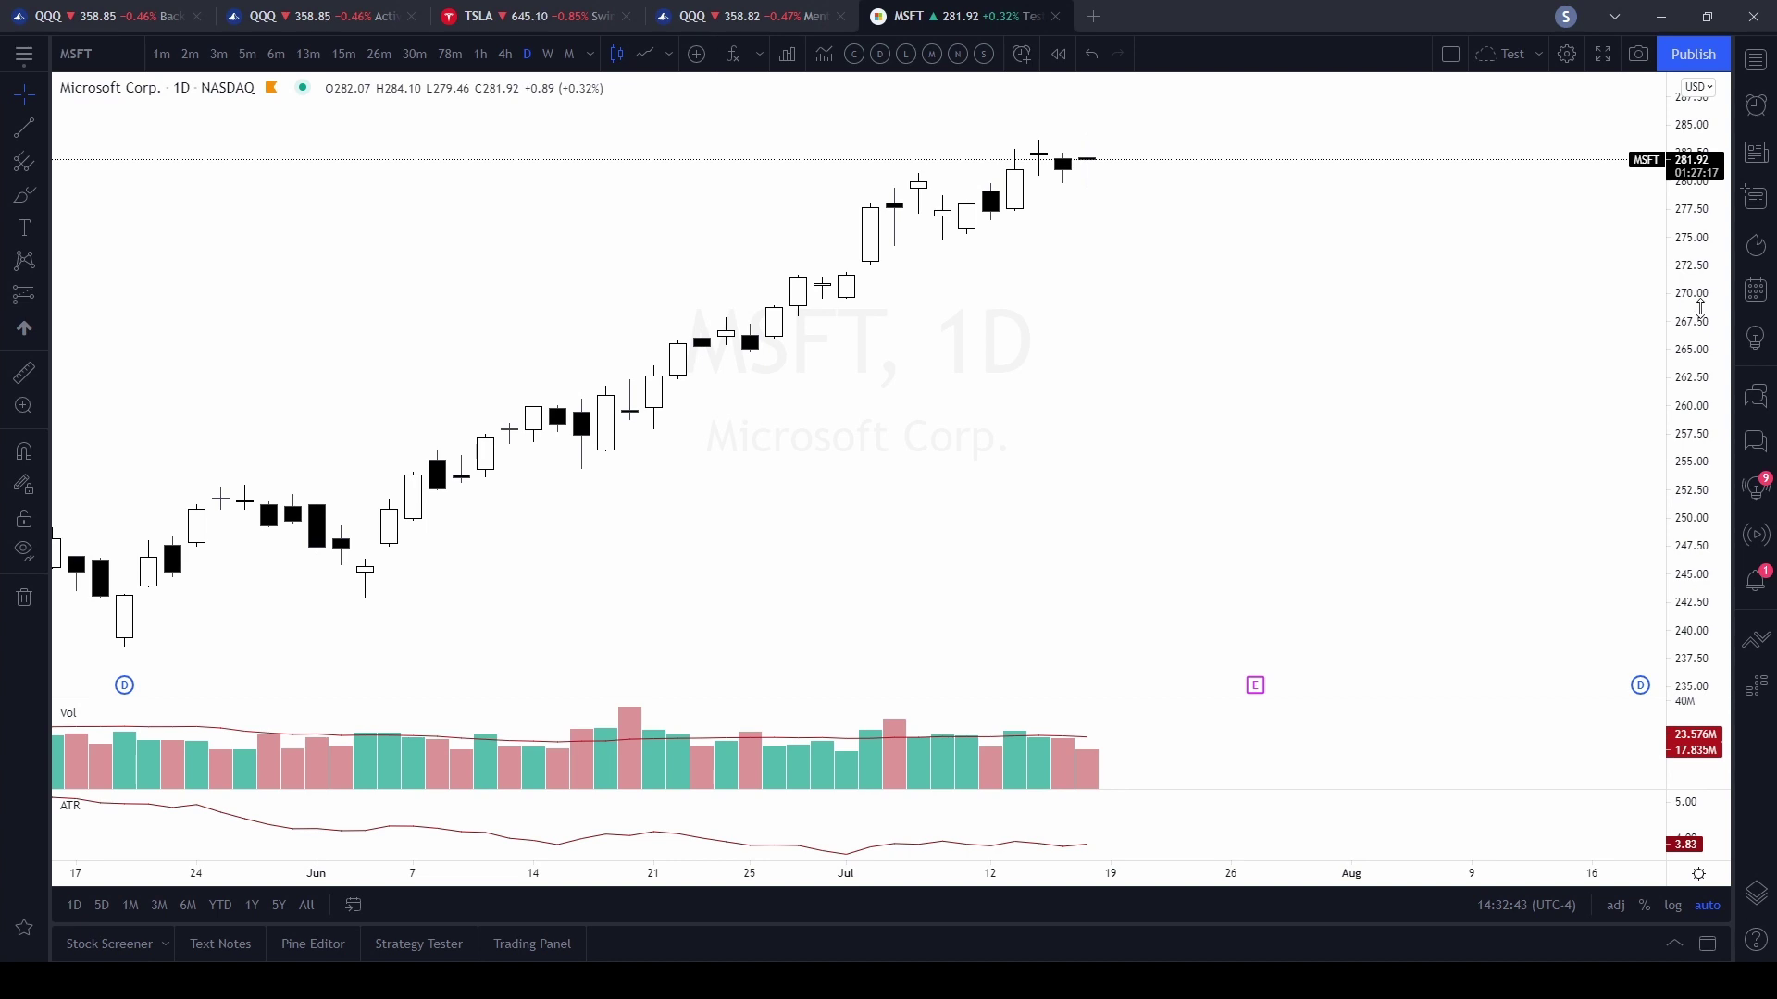
drag(1701, 308, 1724, 185)
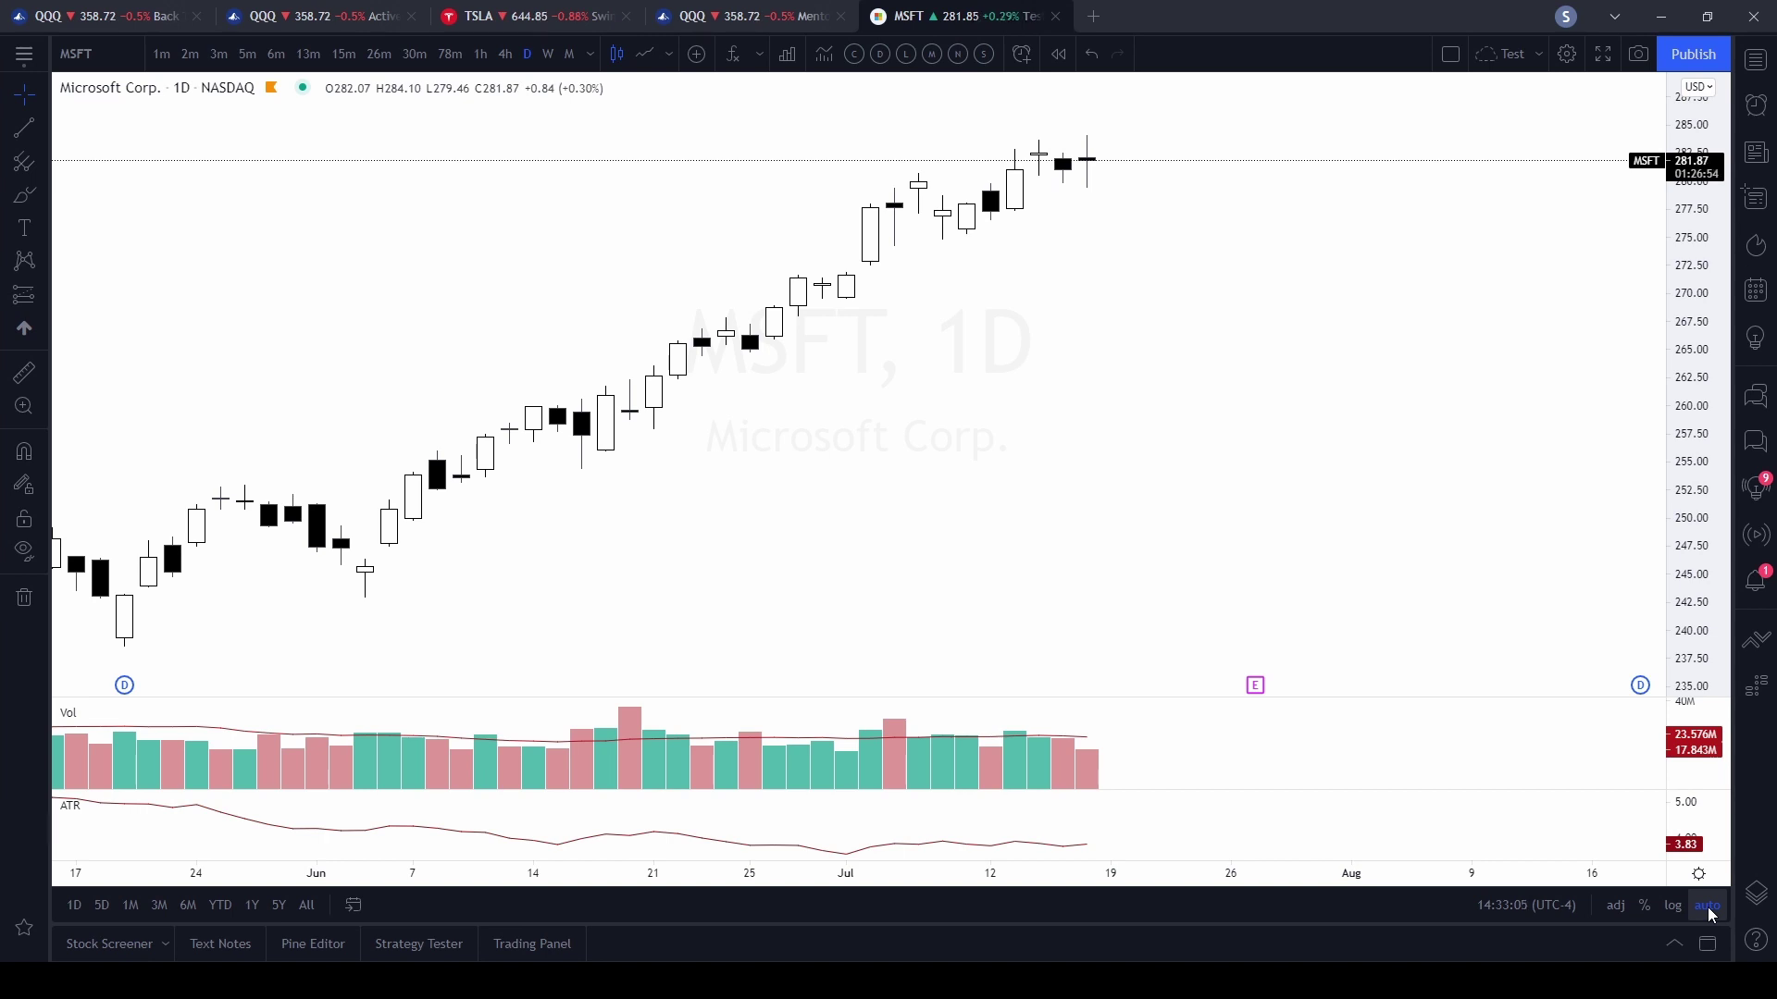
drag(1687, 295, 1695, 682)
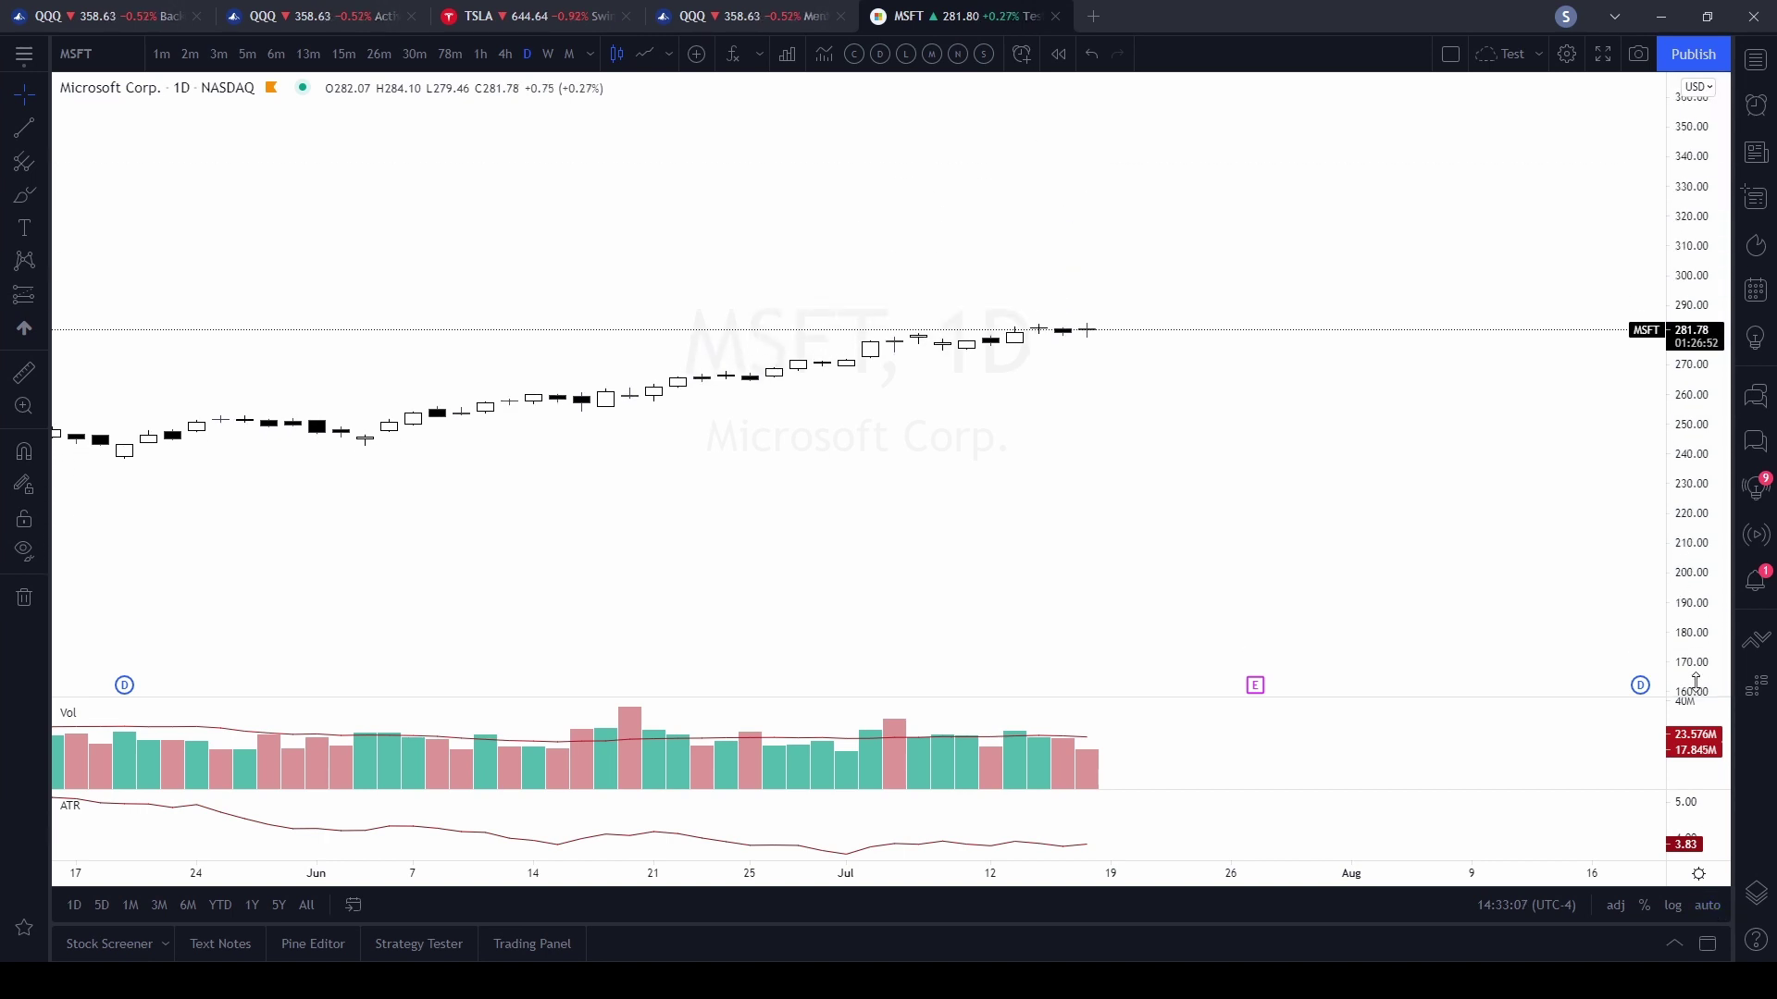
click(1707, 905)
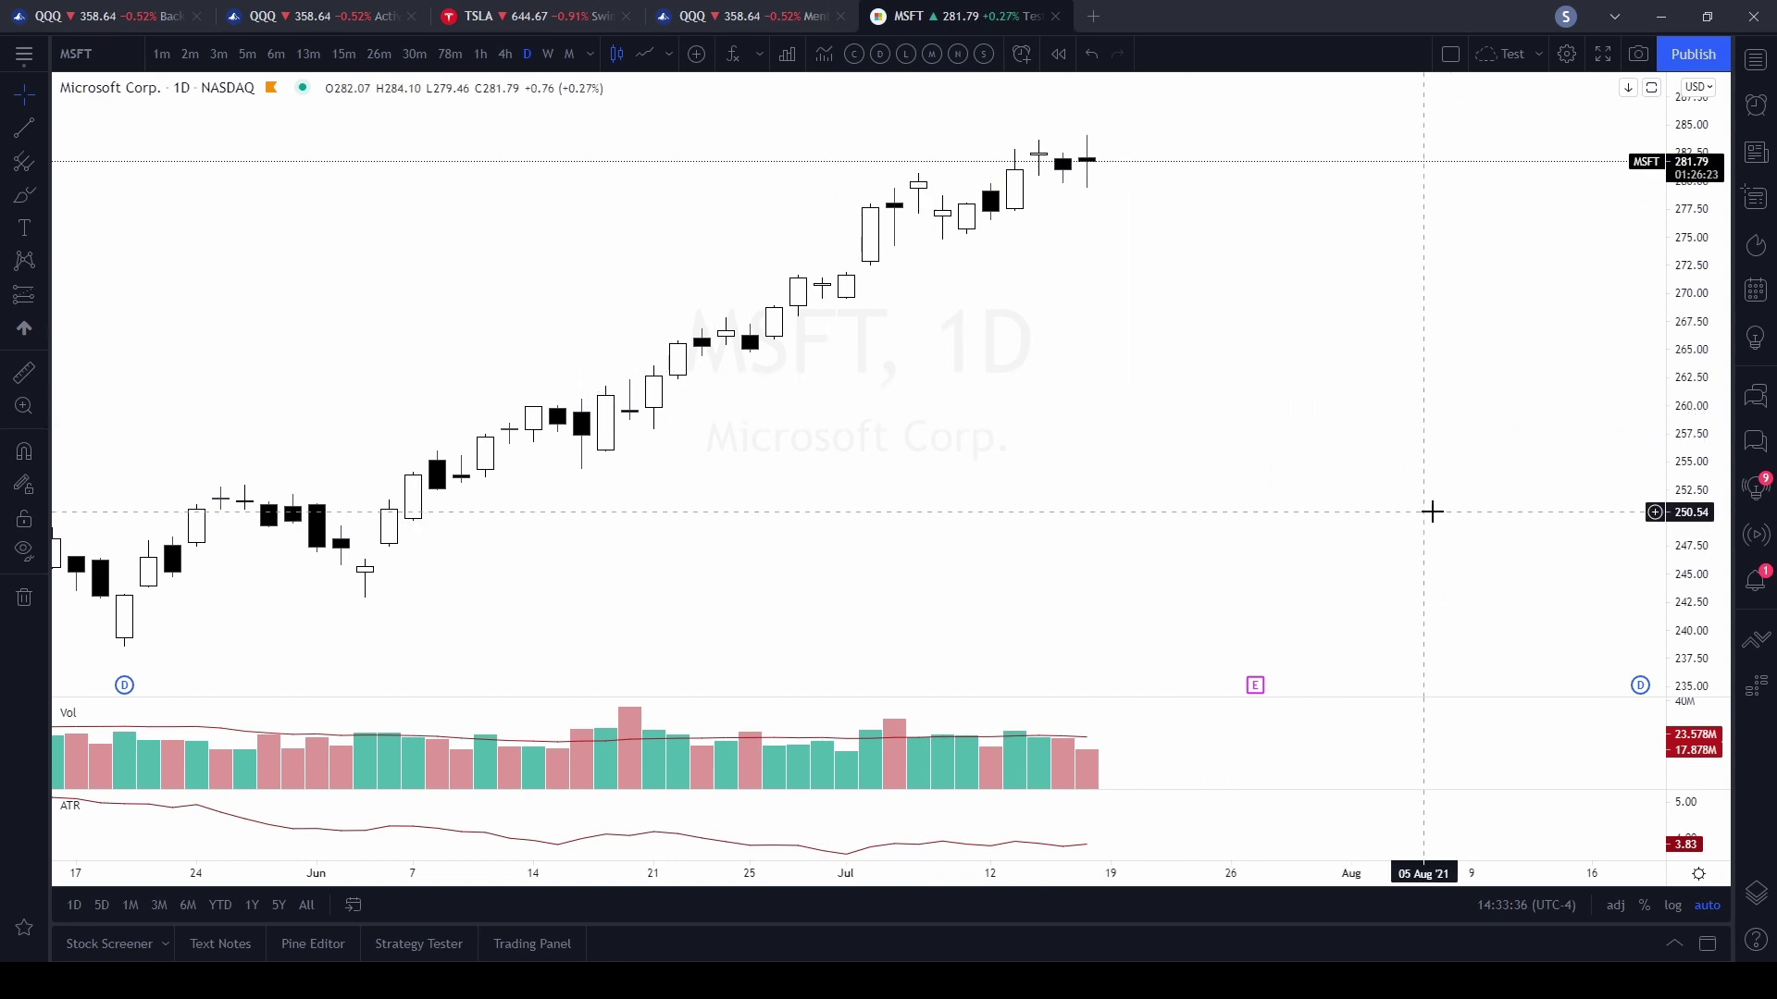
Step: Zoom out and pan the chart to leave space after the latest bar, restoring auto scale
scroll(1440, 520, down, 2)
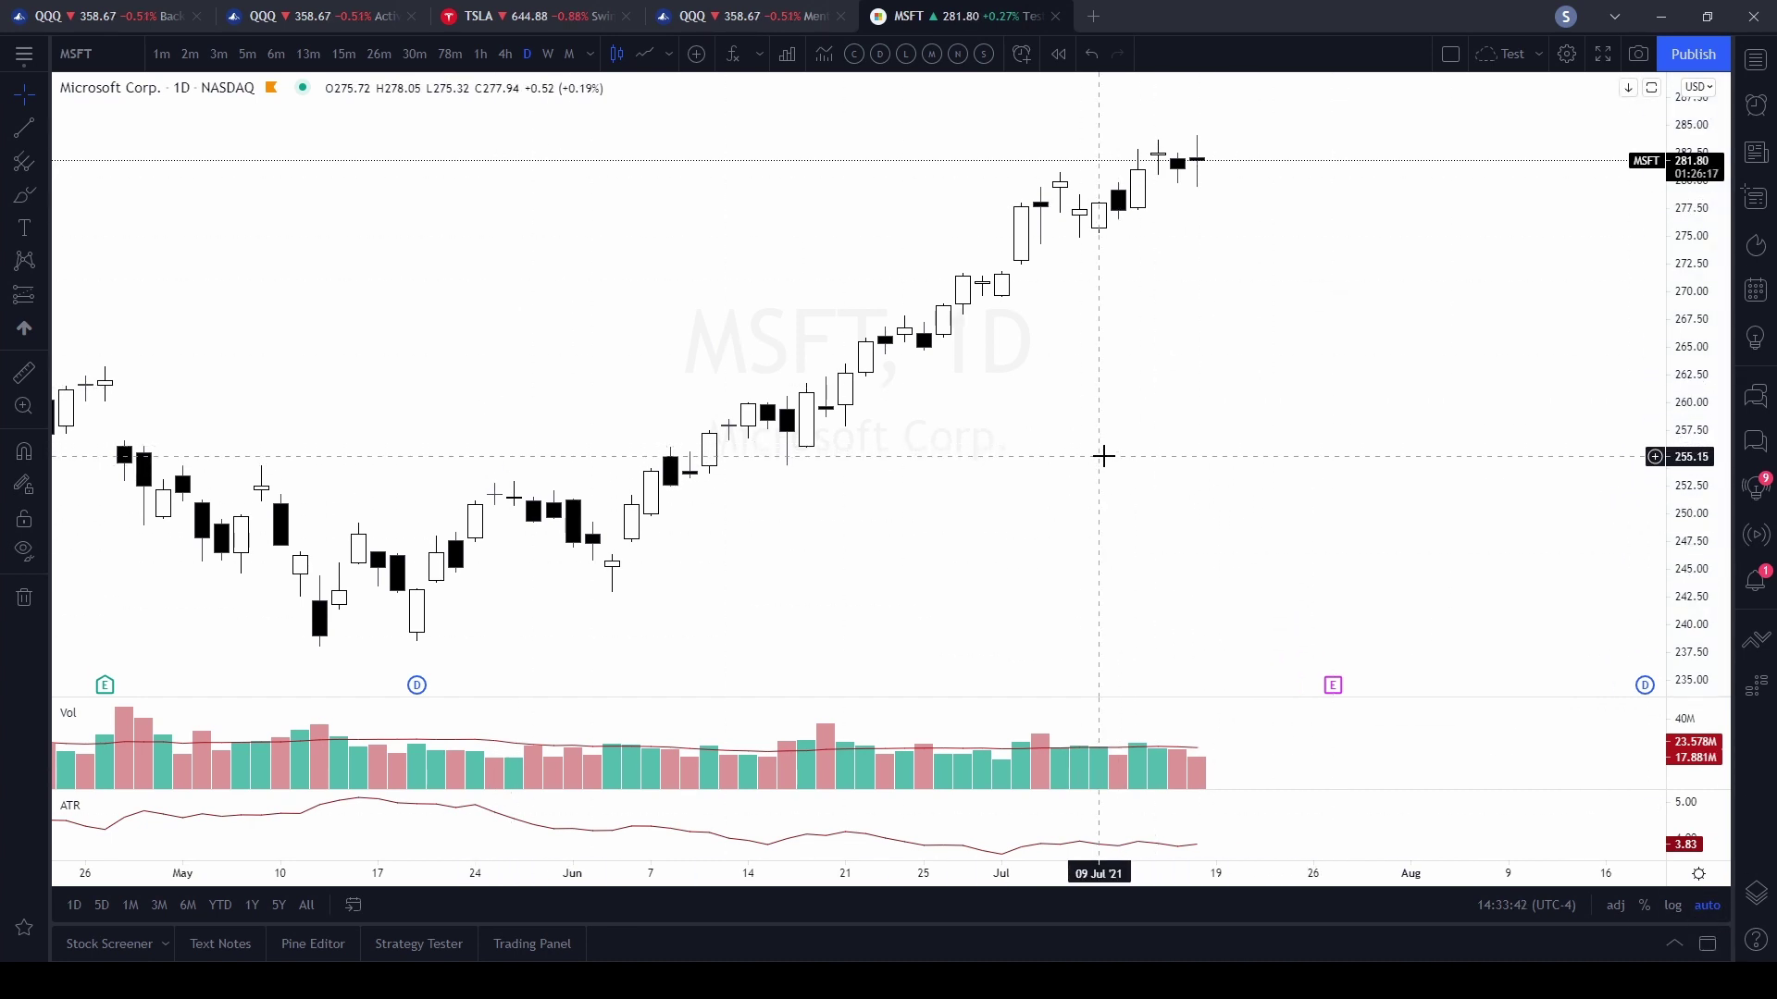
drag(1103, 456, 1150, 512)
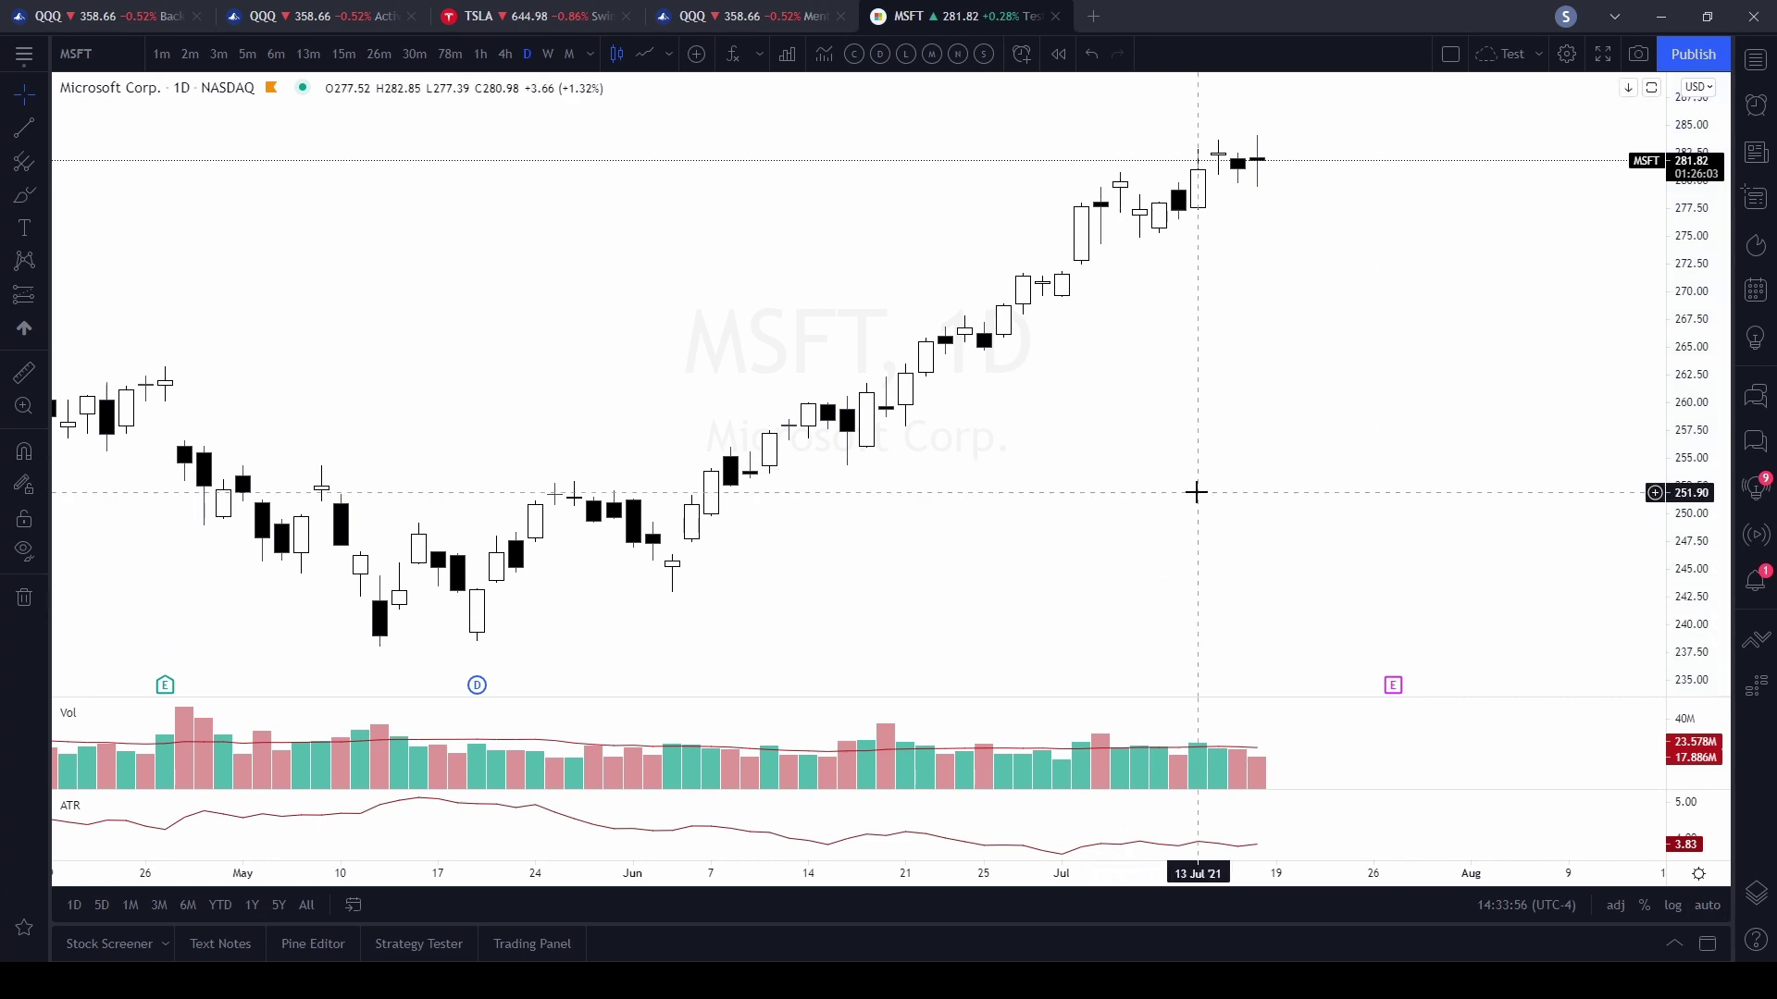
drag(1195, 490, 1268, 531)
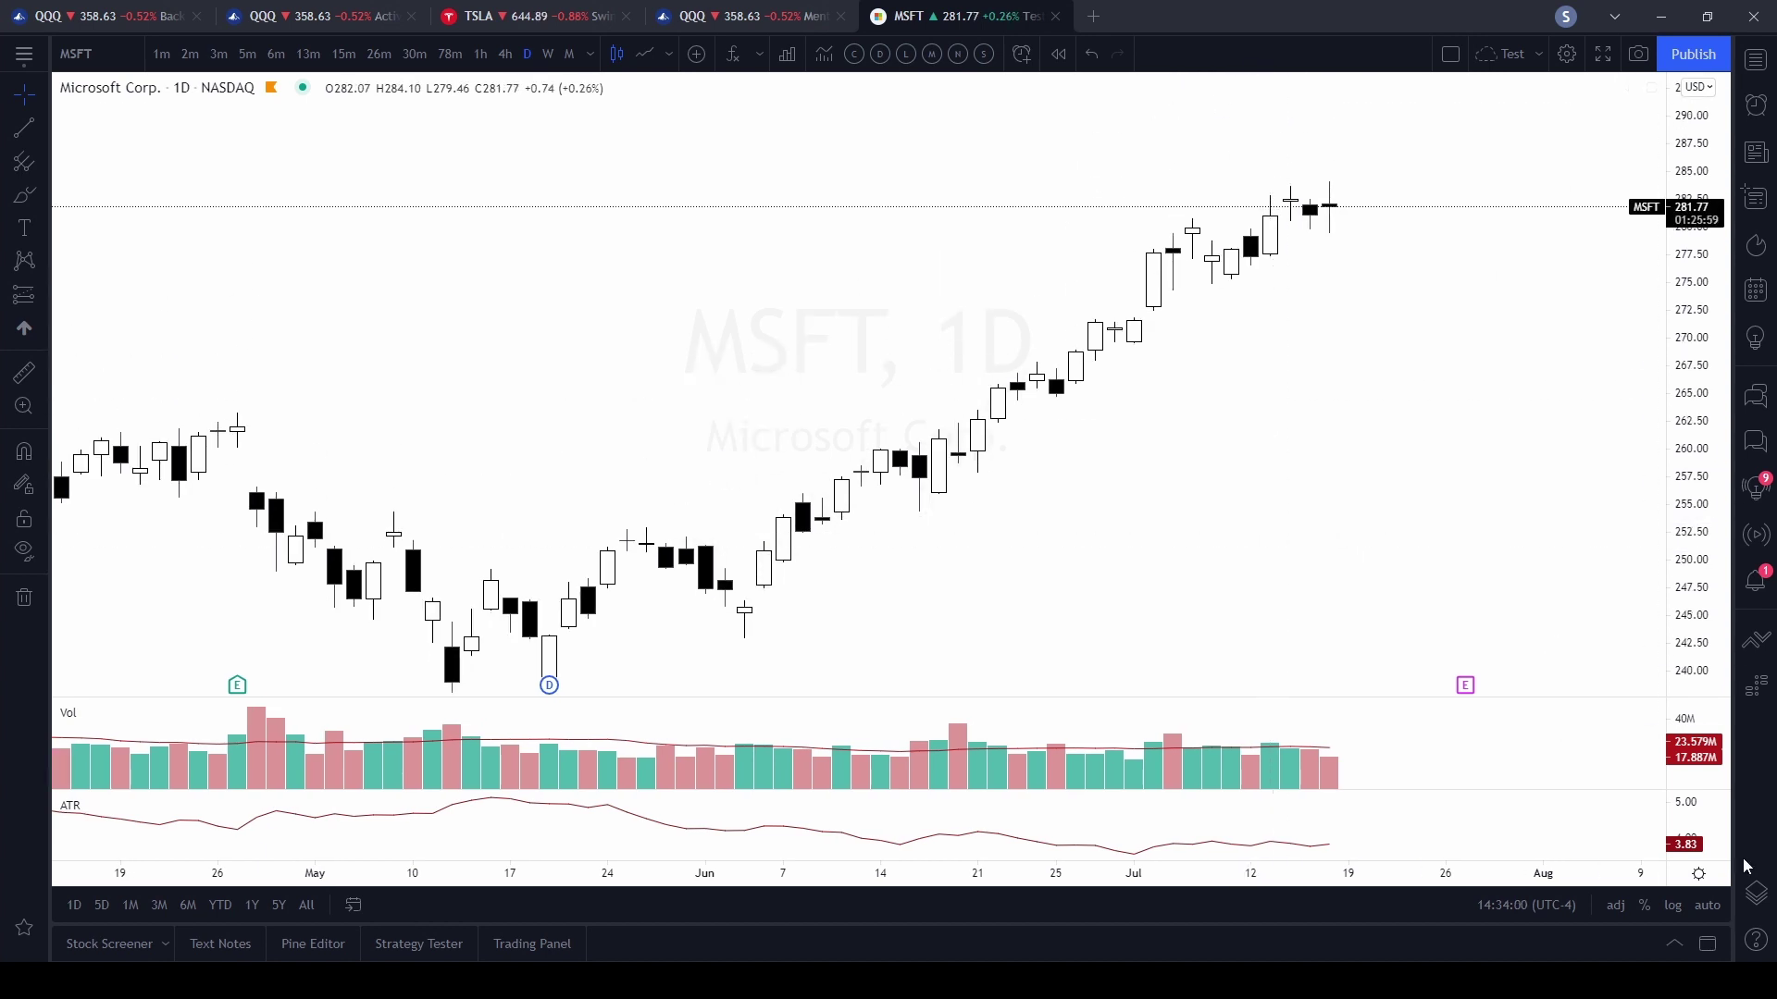
click(1707, 905)
Step: Squeeze the price scale, turn auto scale off, and frame mid-April through mid-July
drag(1394, 374, 1192, 515)
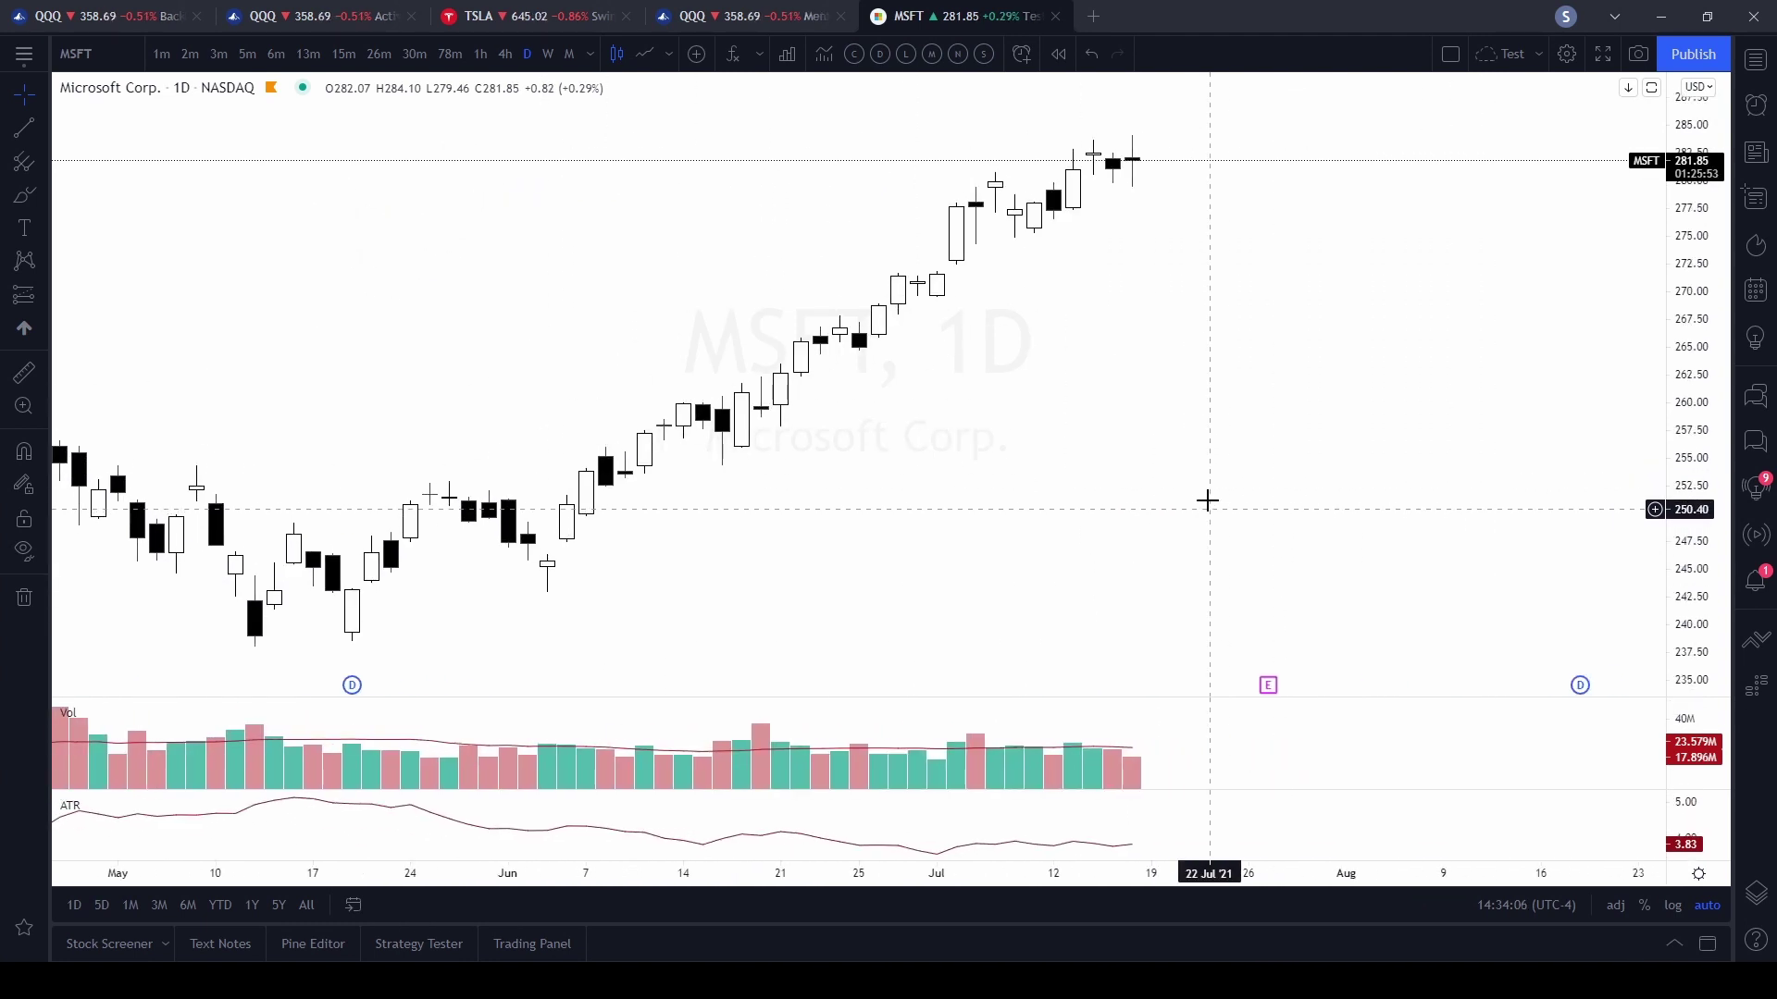
drag(1699, 273, 1697, 366)
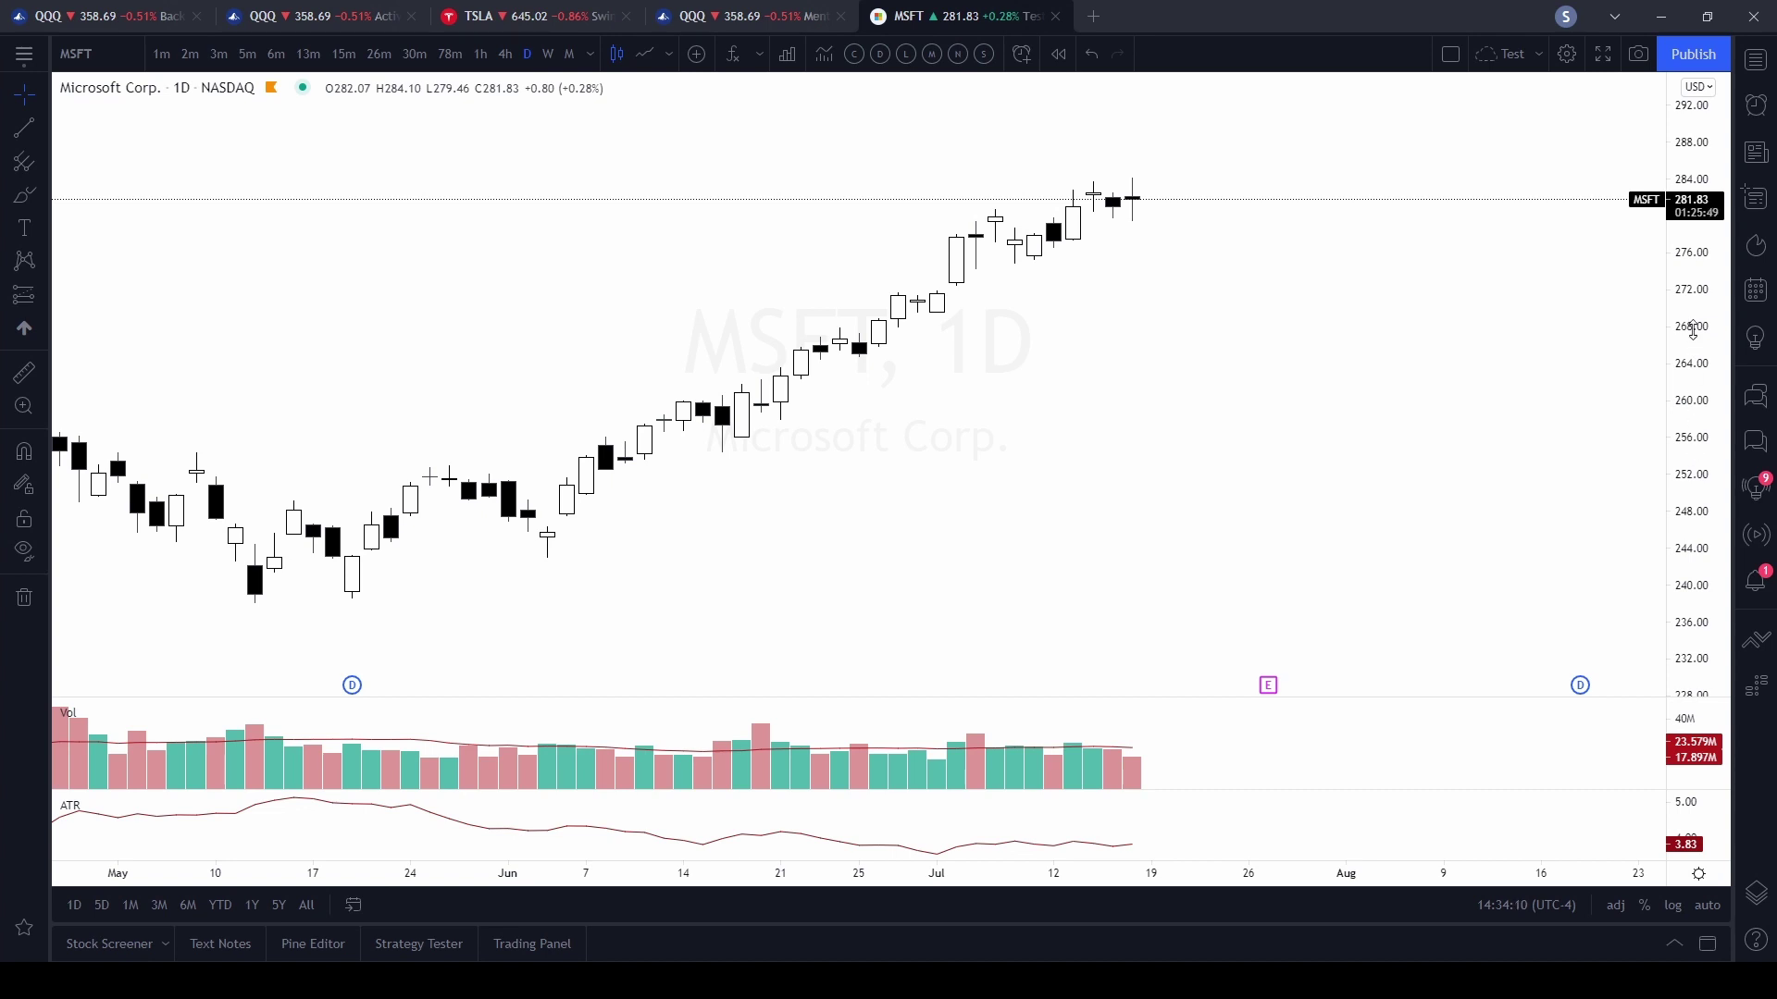
click(1709, 910)
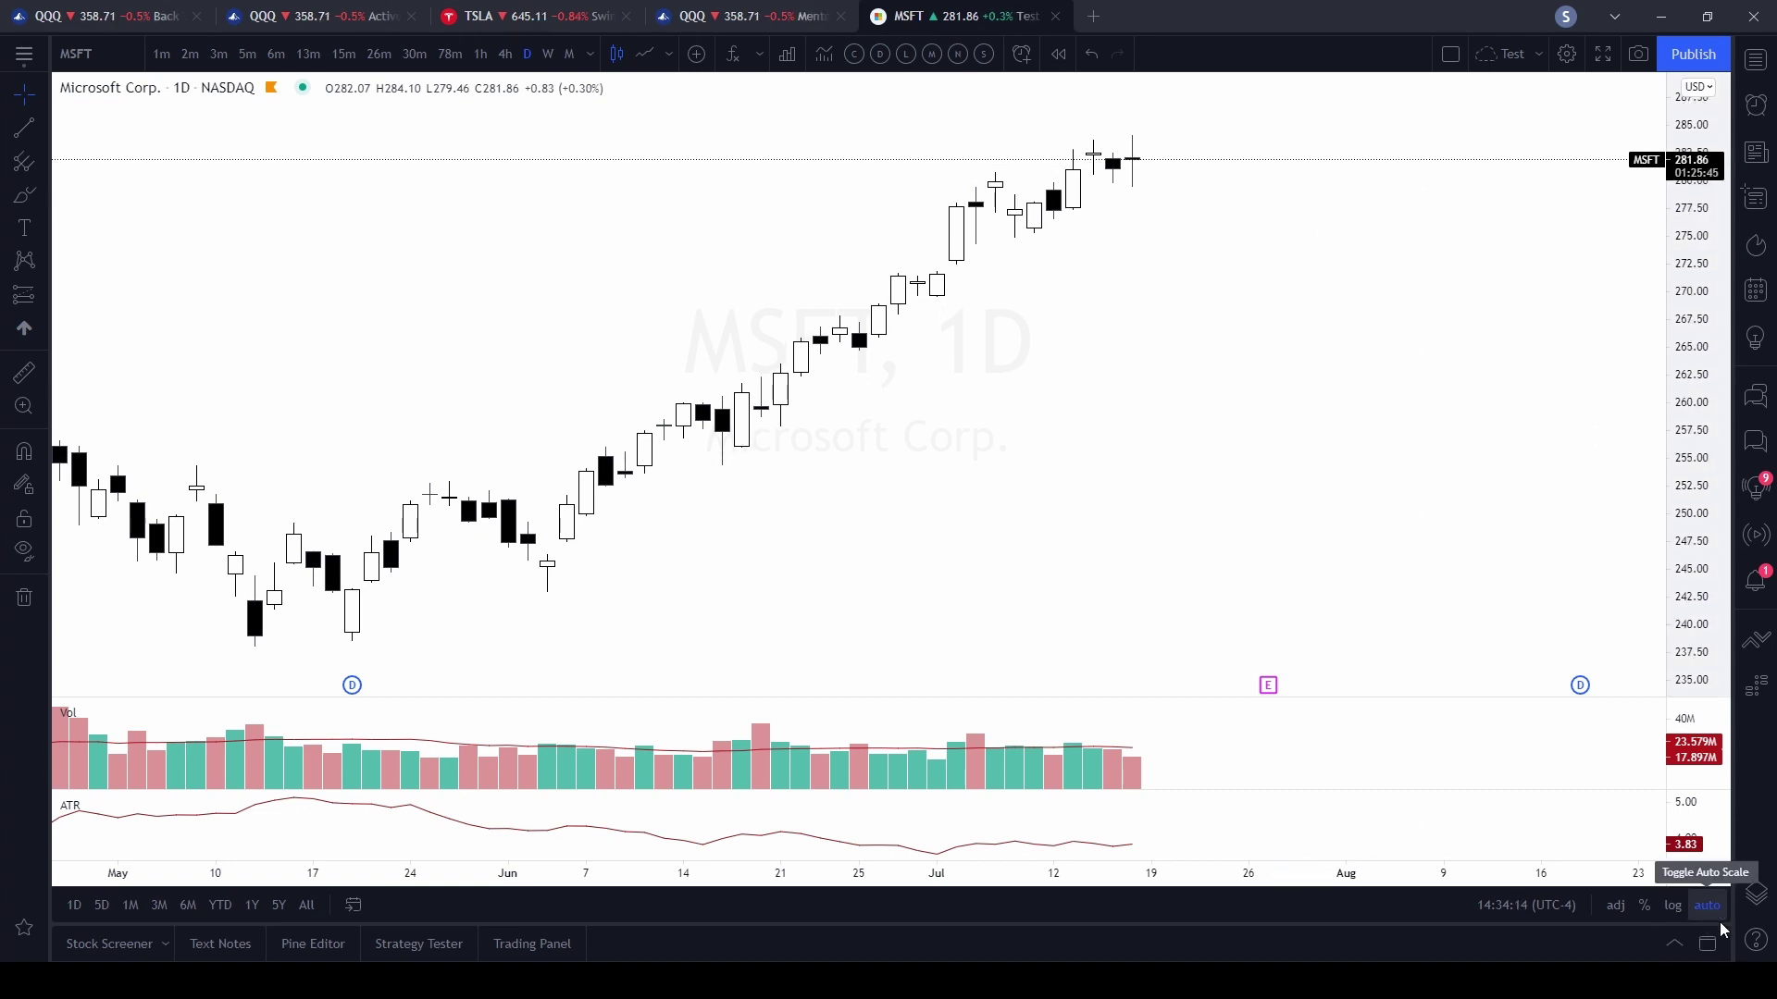
click(1707, 906)
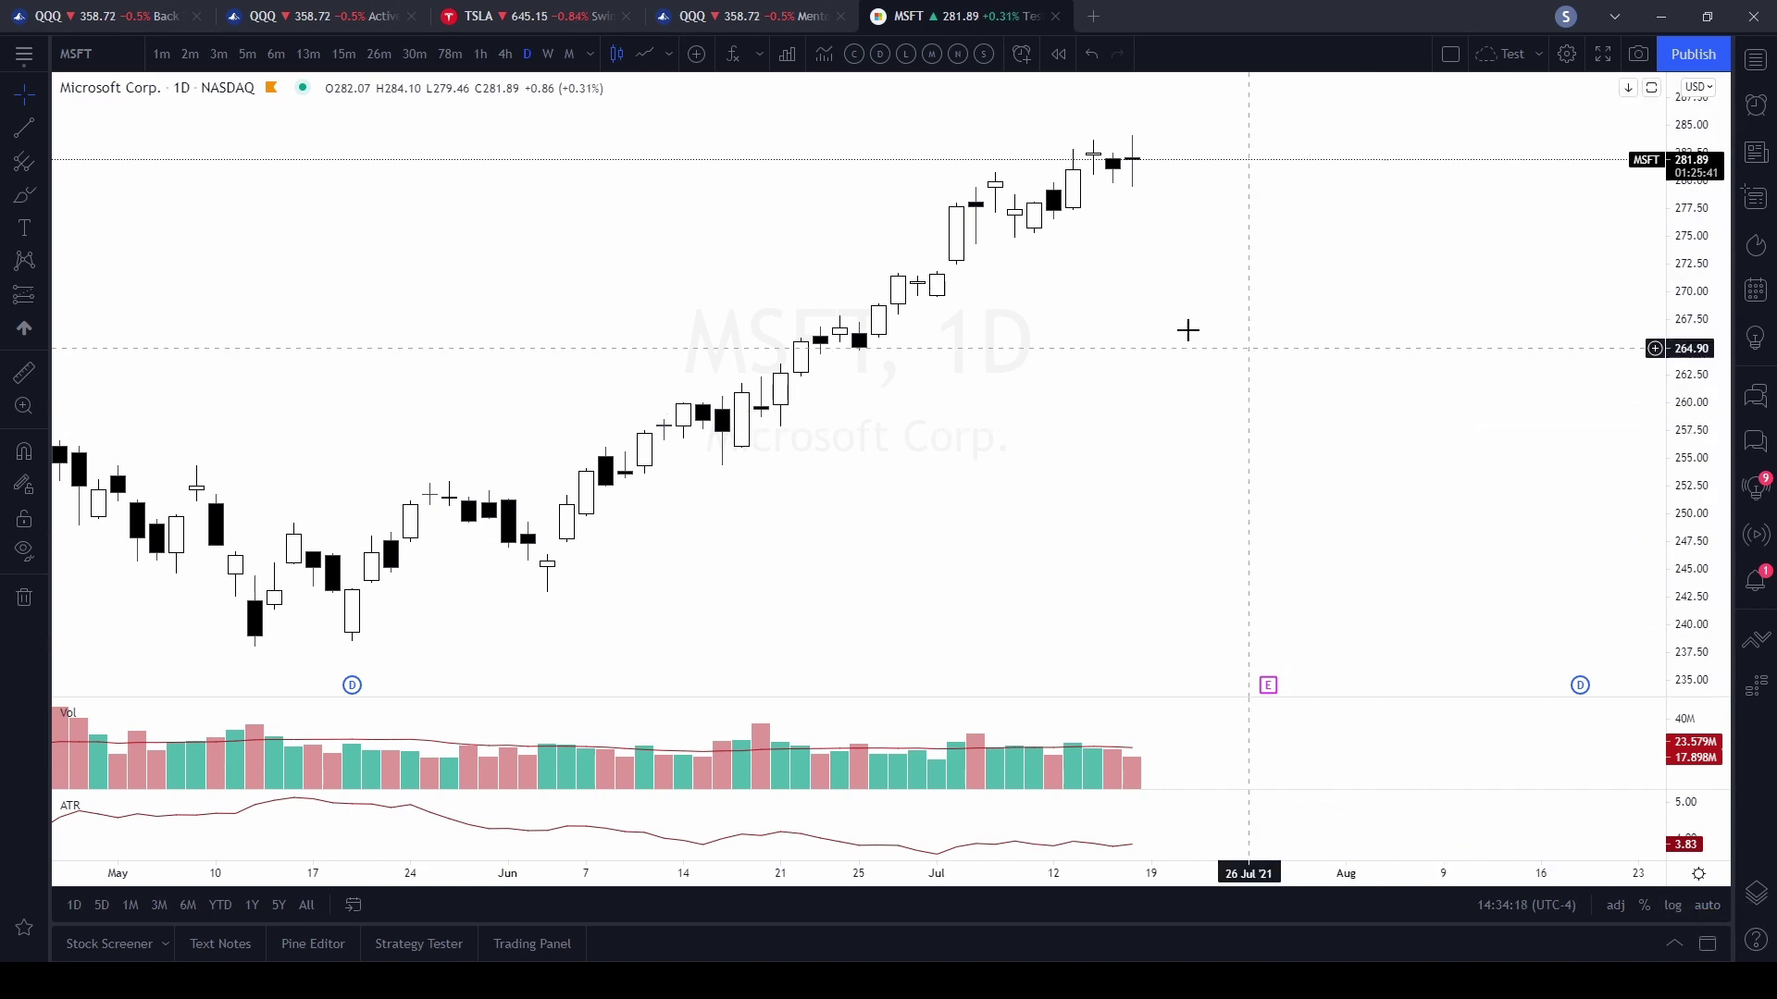
drag(1218, 242, 1455, 367)
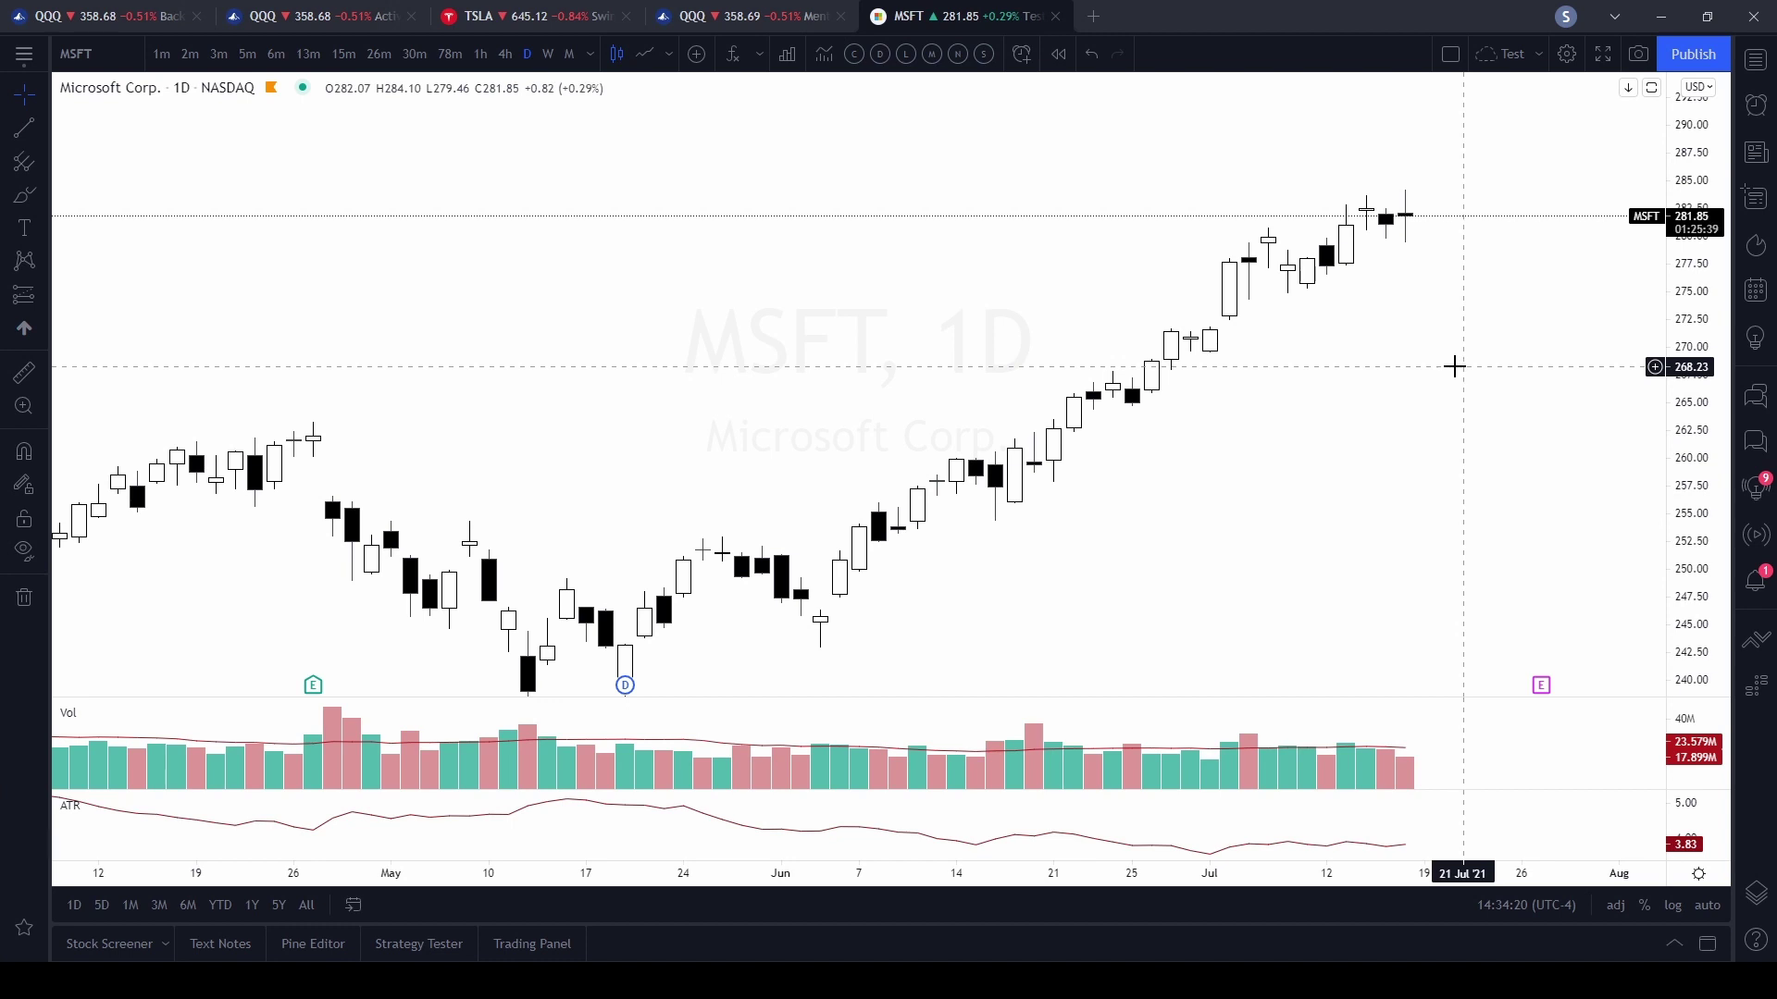
Step: Use Go to date to page the calendar back to September 2019 and jump to the 17th
click(352, 905)
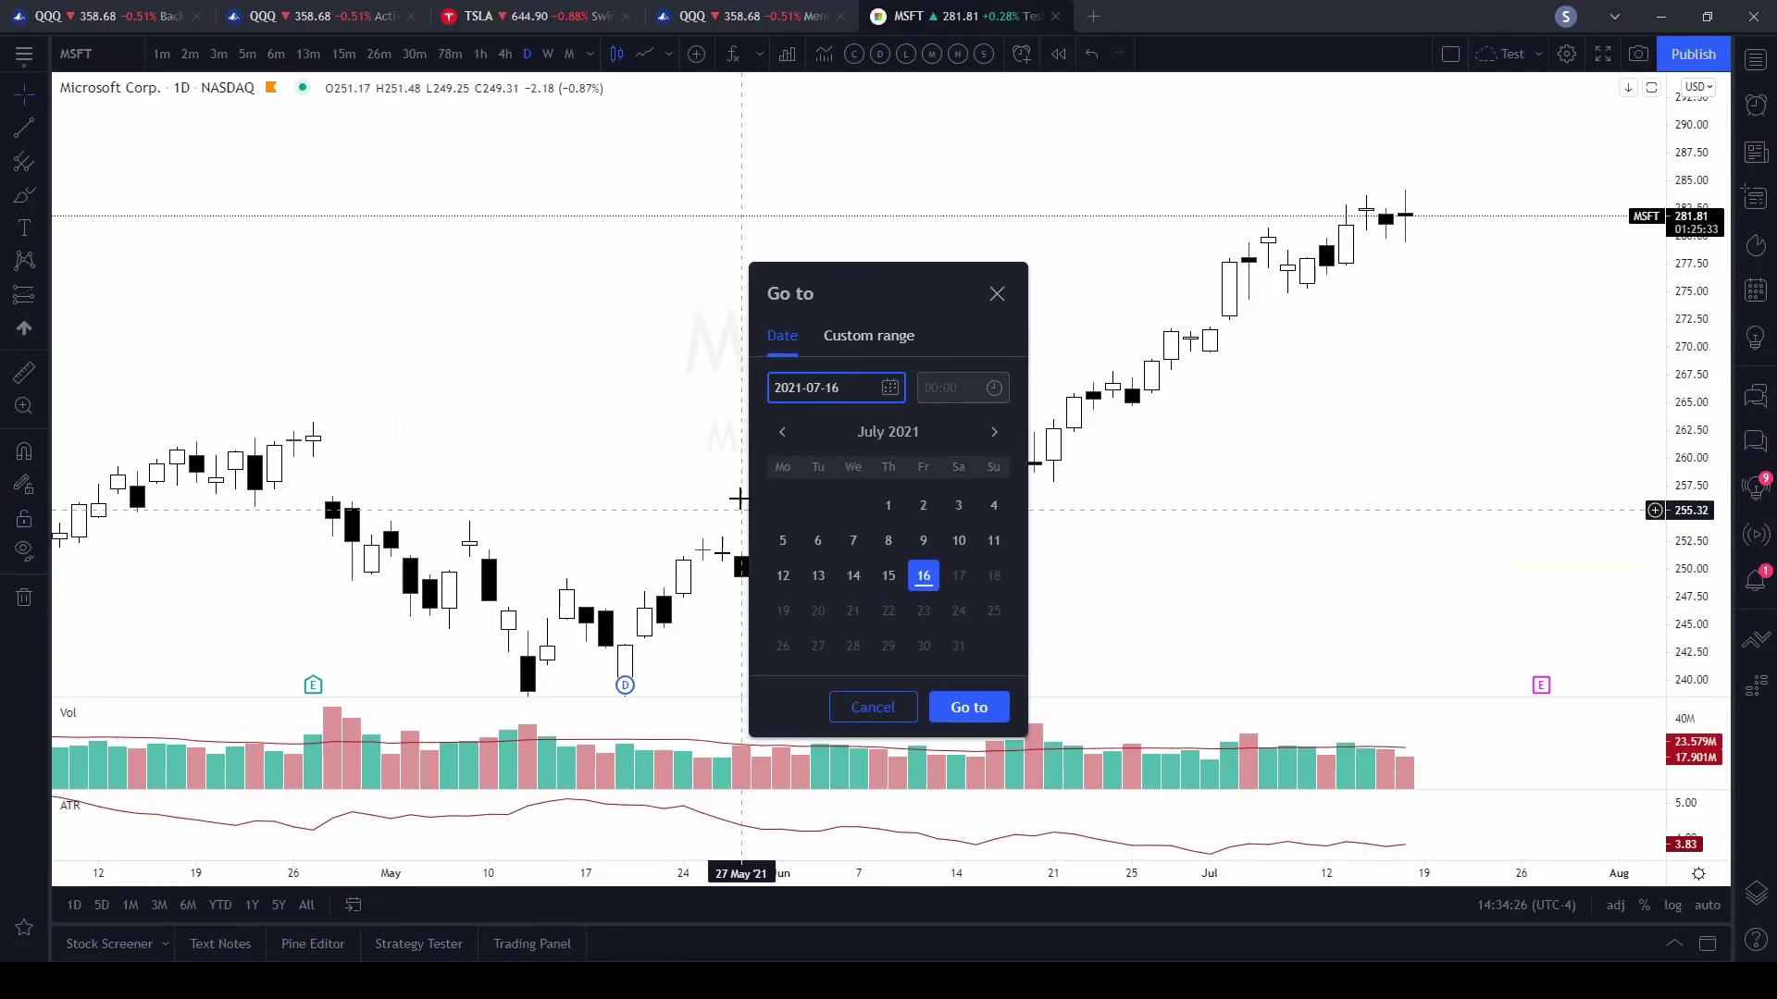
click(782, 432)
click(782, 432)
click(782, 432)
click(782, 432)
click(781, 432)
click(782, 432)
click(774, 435)
click(774, 435)
click(775, 435)
click(774, 435)
click(774, 435)
click(774, 435)
click(774, 435)
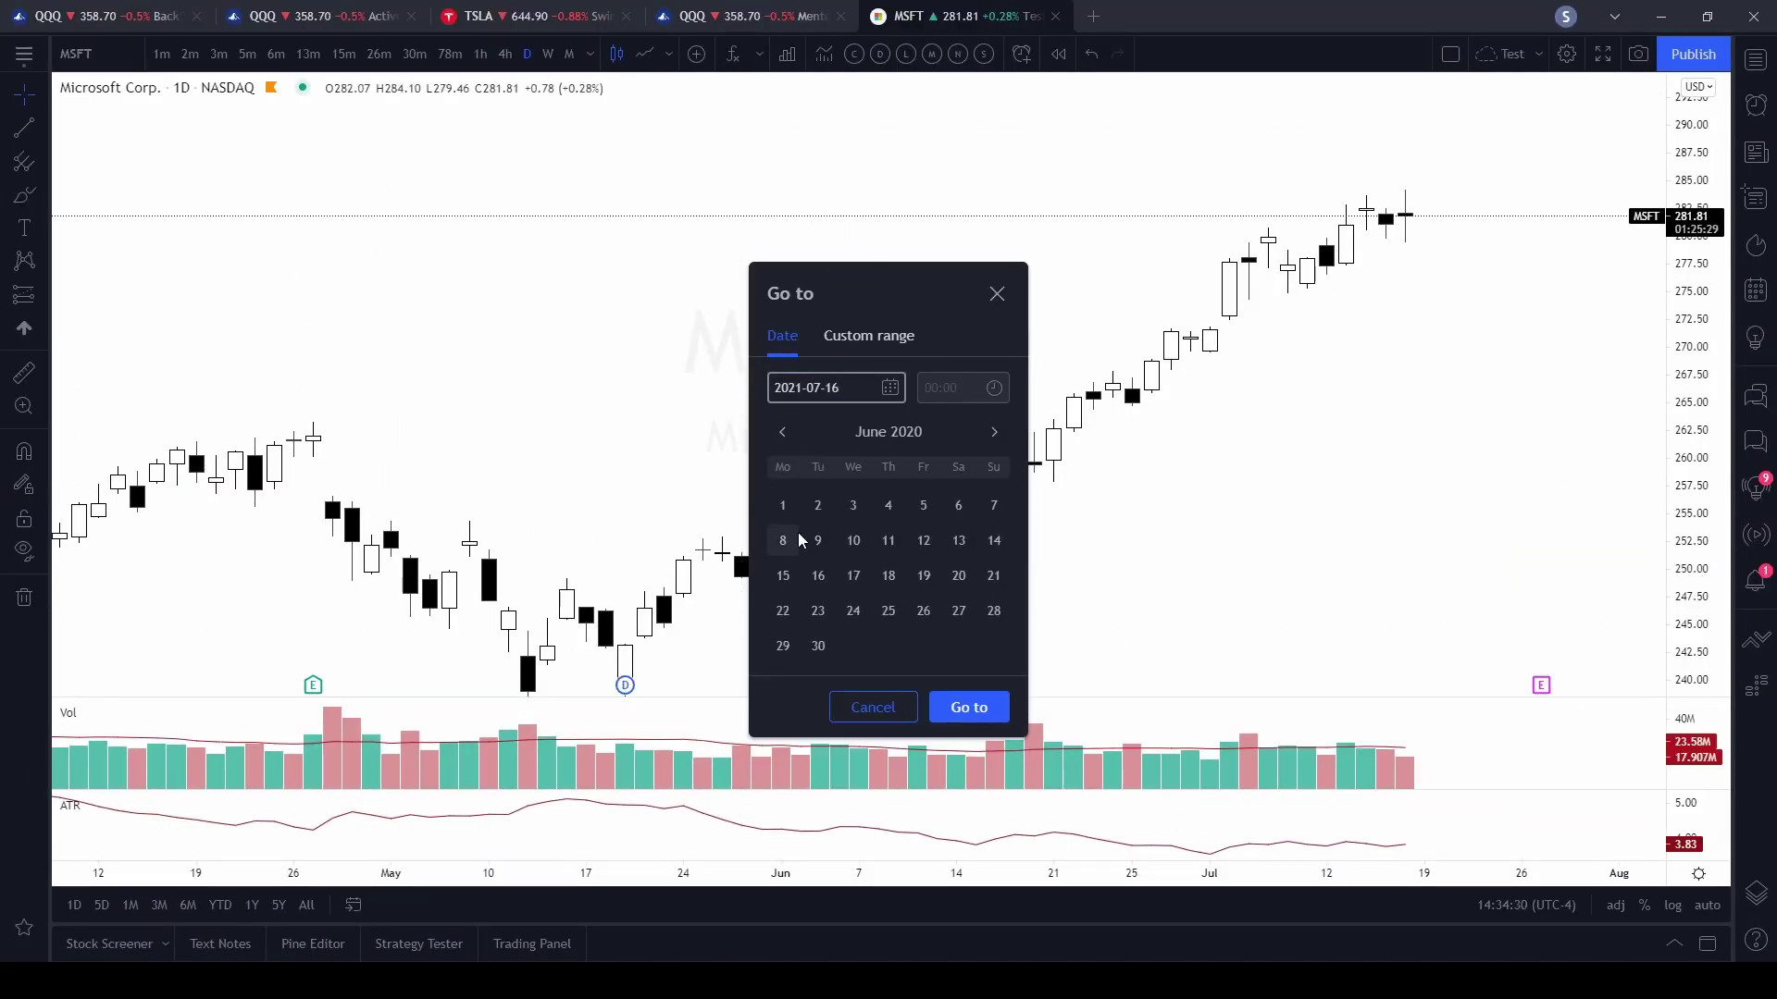
triple_click(783, 435)
triple_click(784, 435)
triple_click(784, 435)
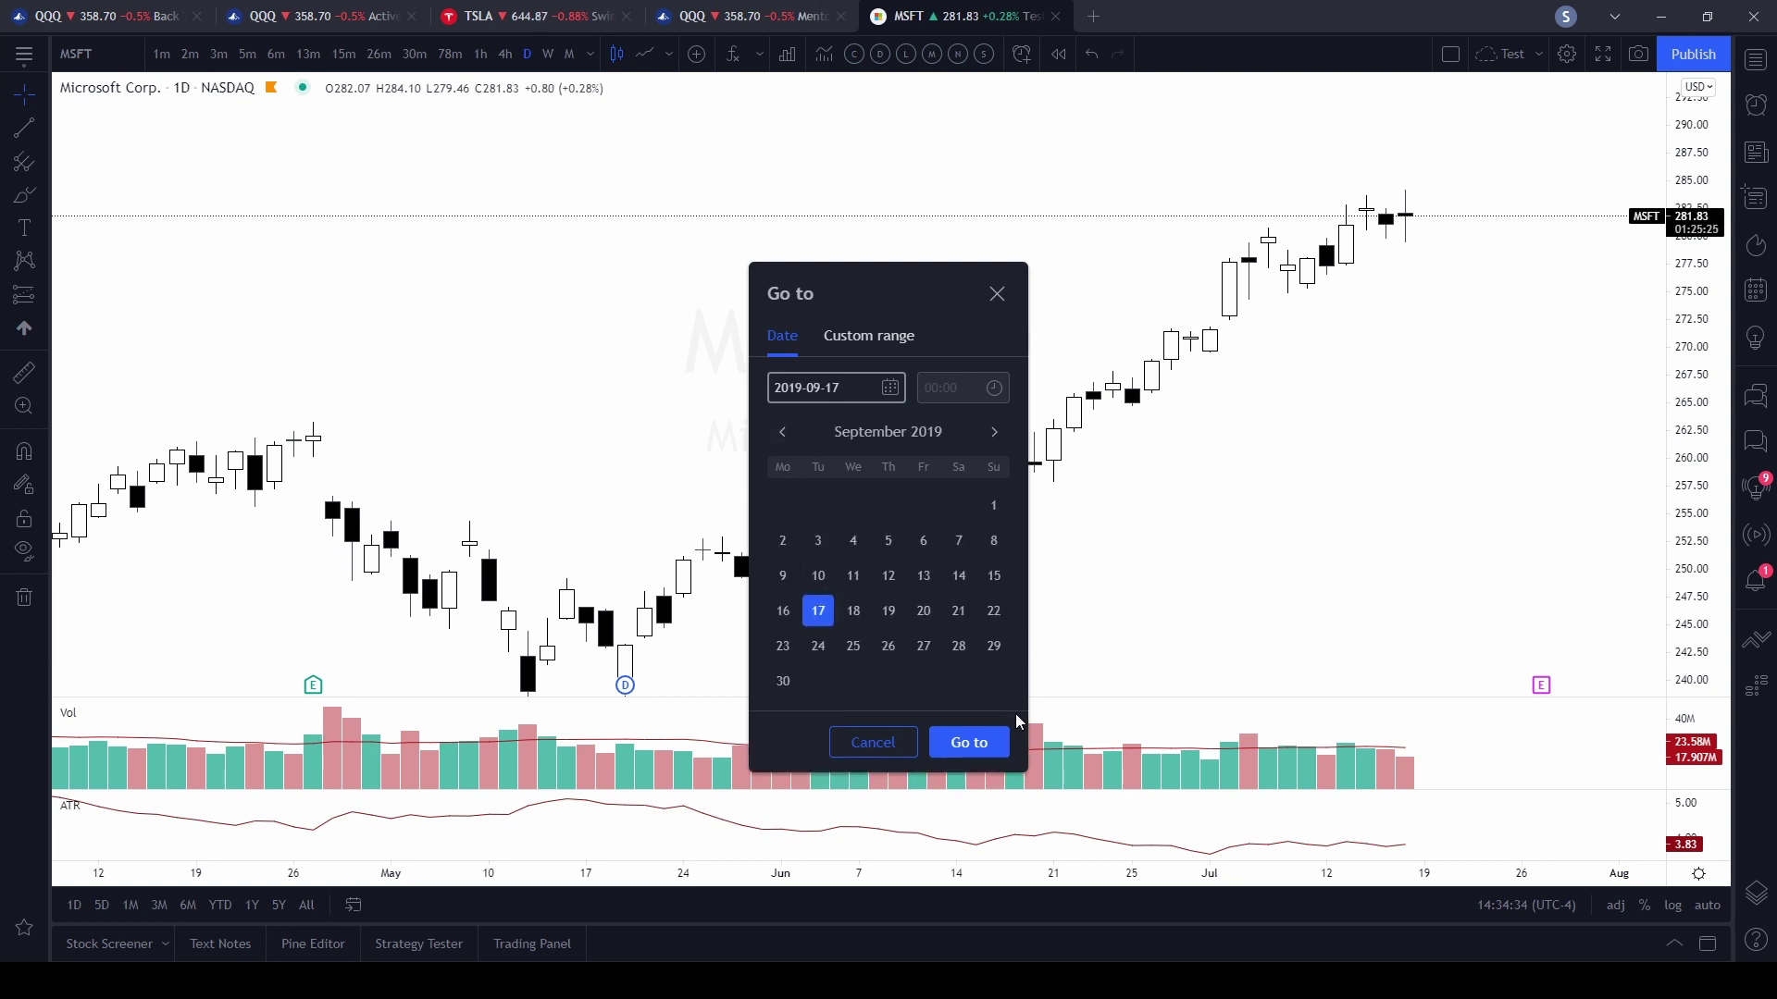
click(969, 743)
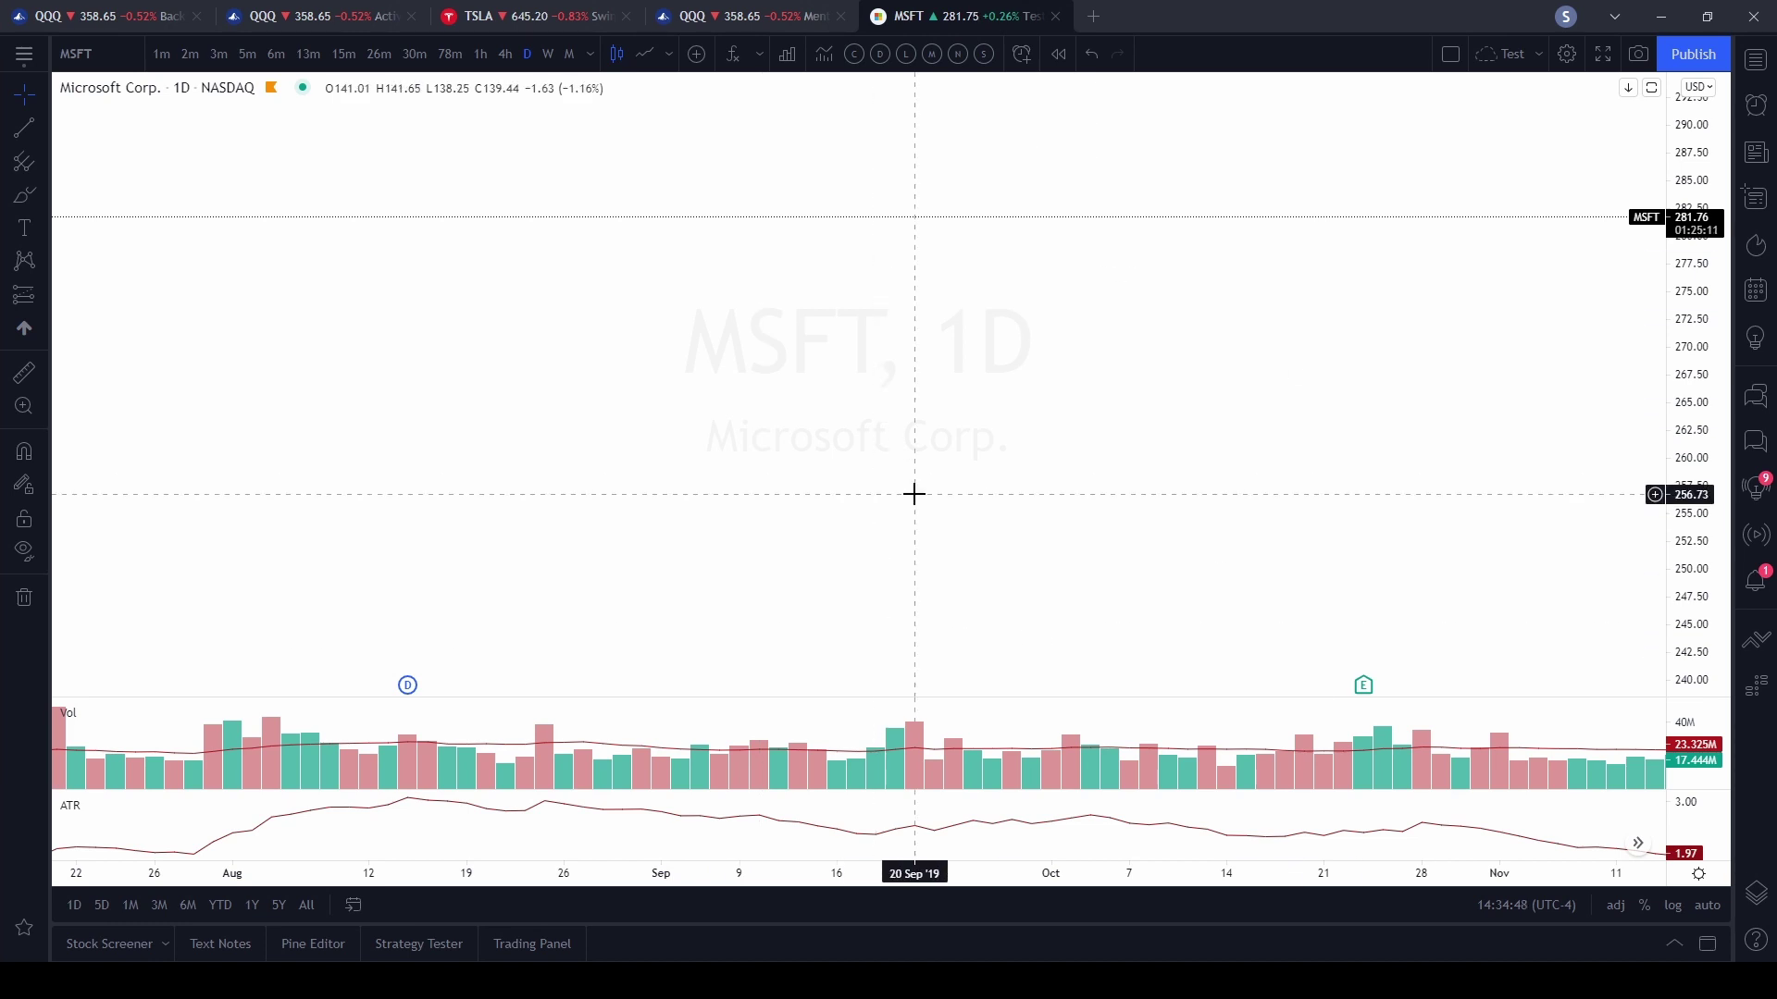
Step: Enable auto scale to fit the 2019 candles, then return to the most recent bars
click(1711, 911)
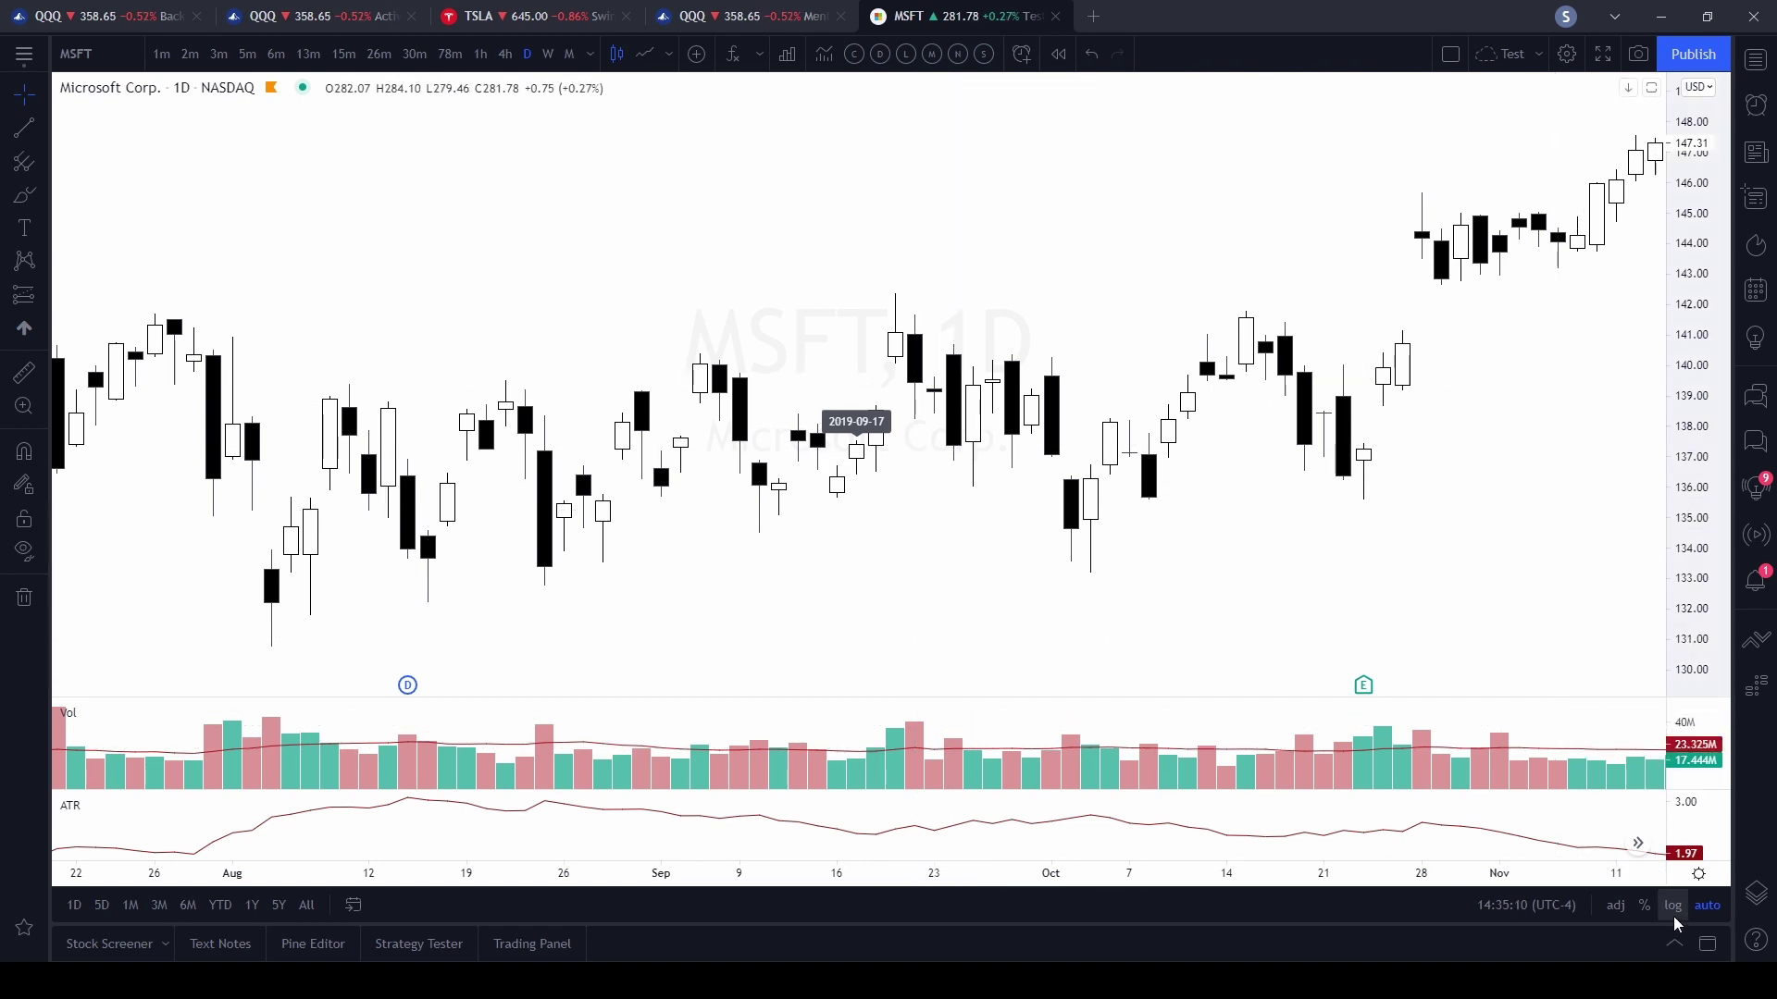
click(1637, 845)
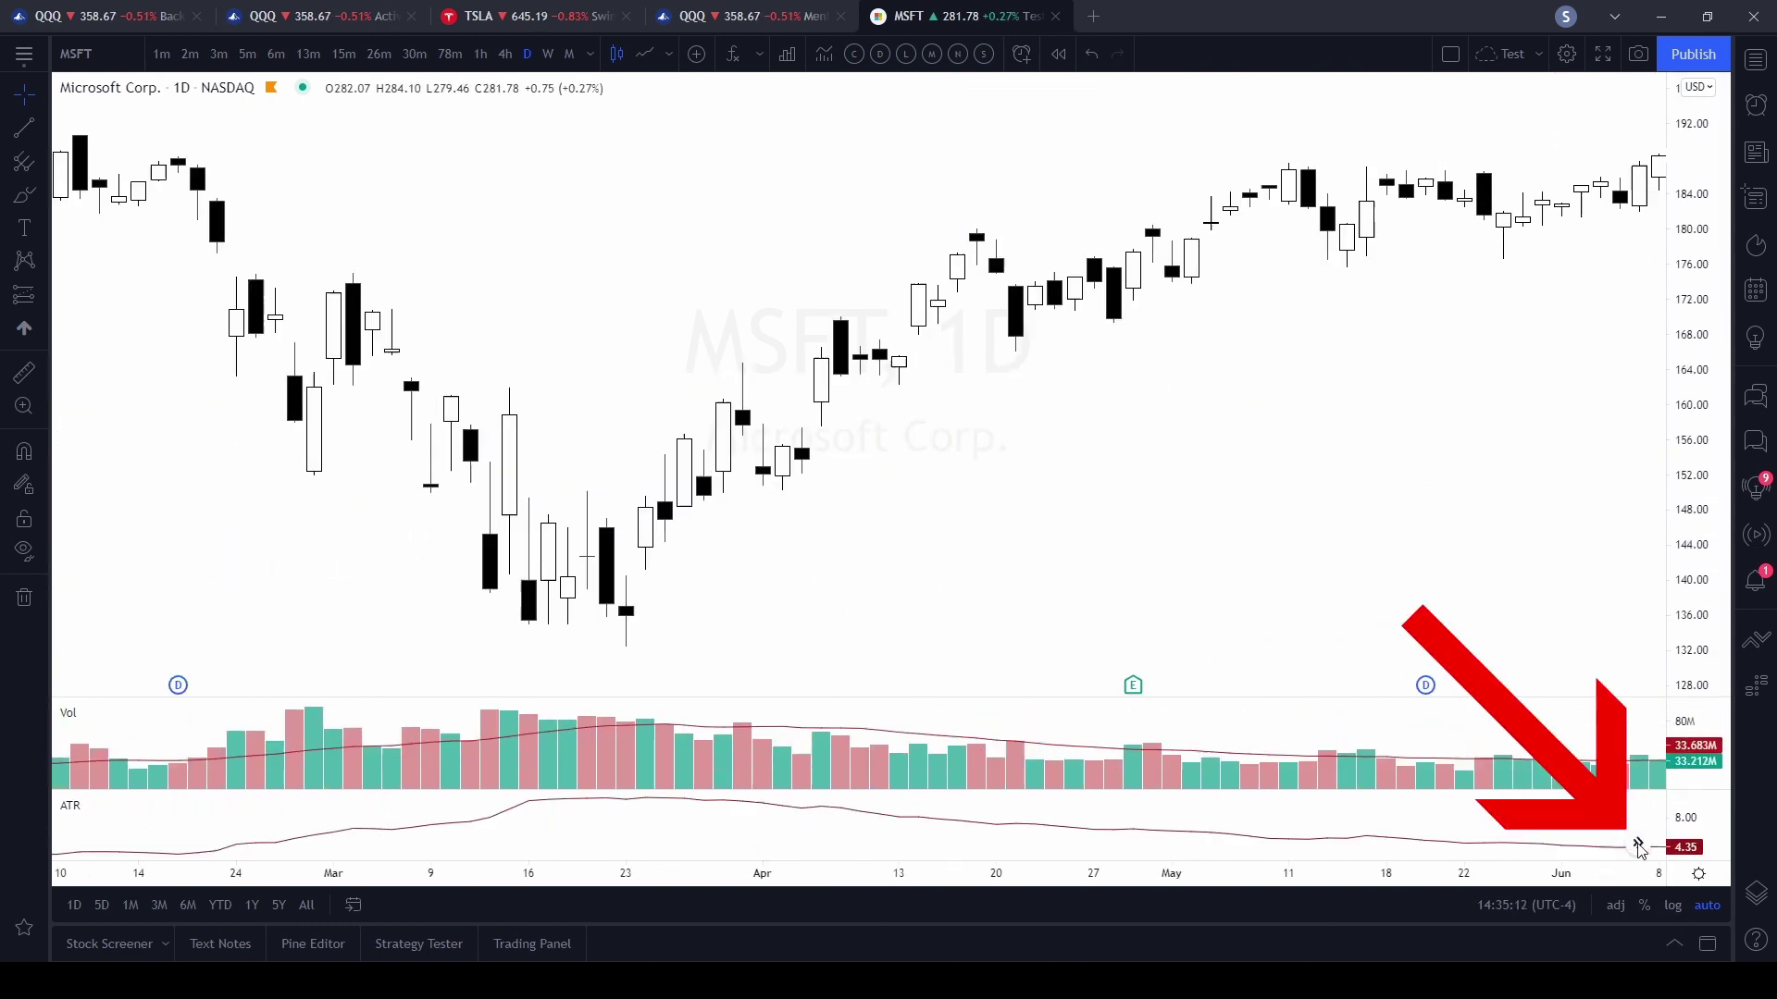